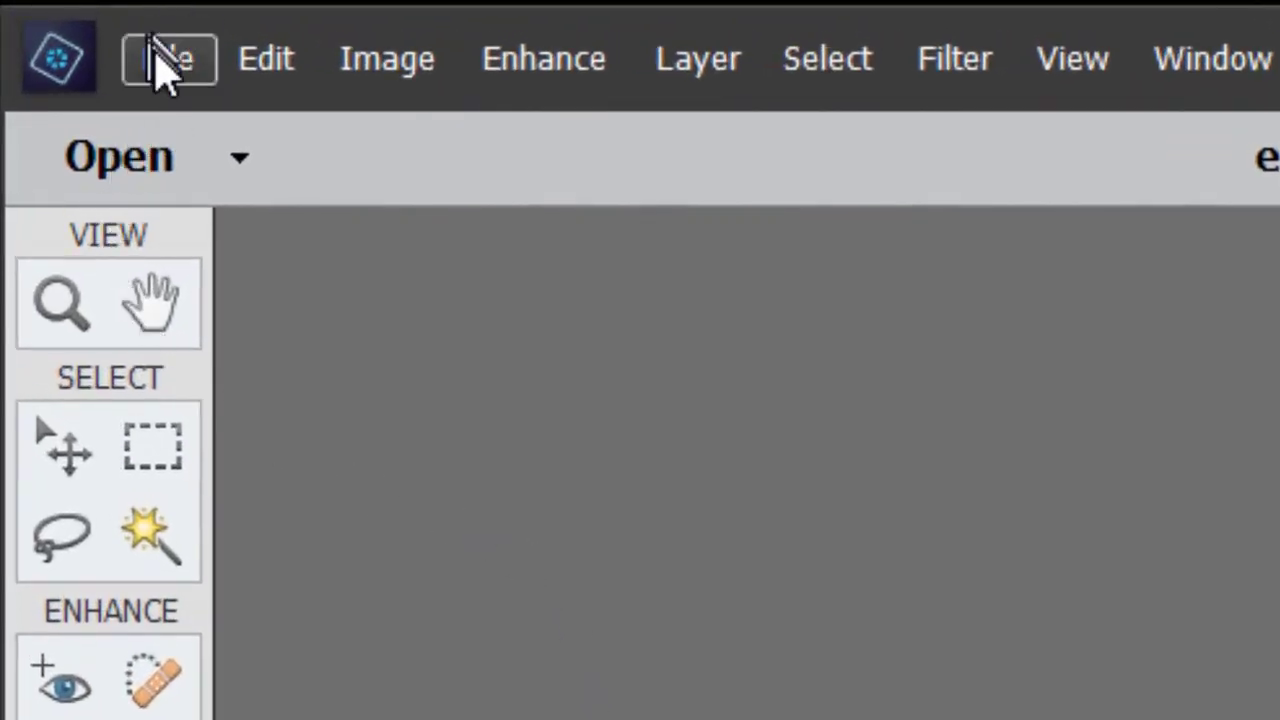
Step: Create a new blank 1600 × 1600 px, 96 ppi document with a transparent background
{"action": "left_click", "coordinate": [157, 68]}
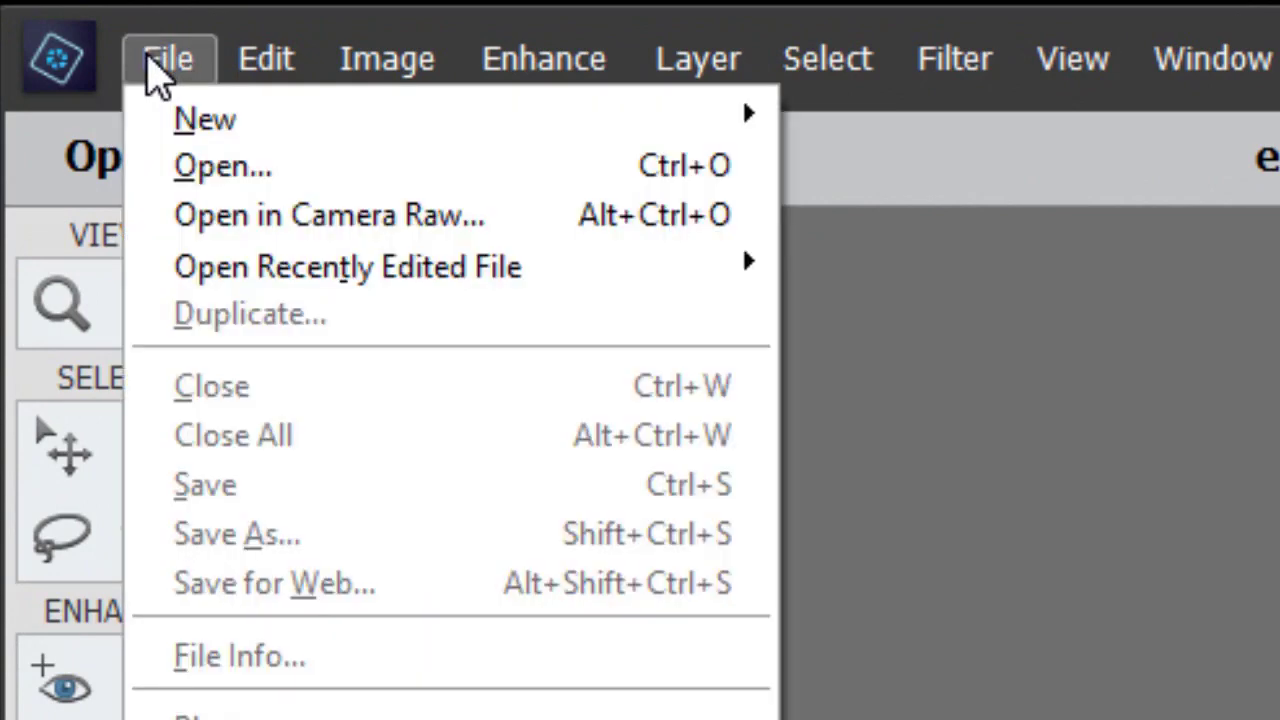
{"action": "mouse_move", "coordinate": [177, 120]}
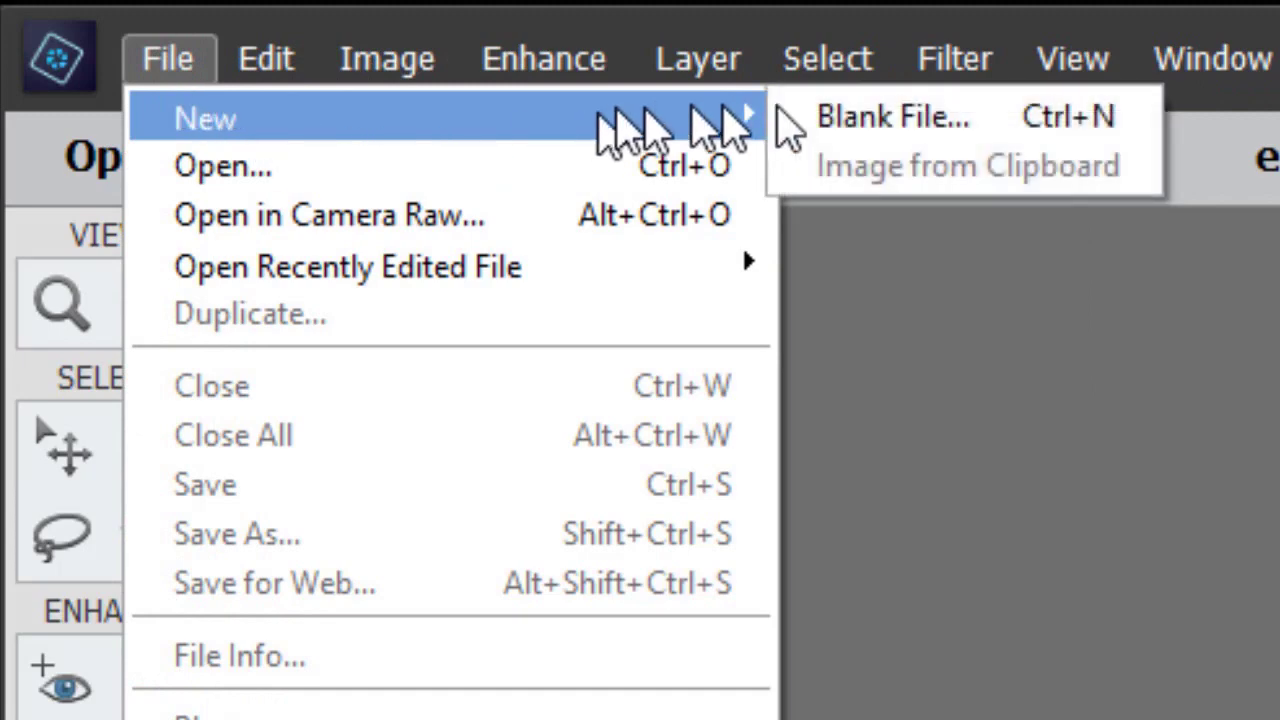
{"action": "left_click", "coordinate": [900, 127]}
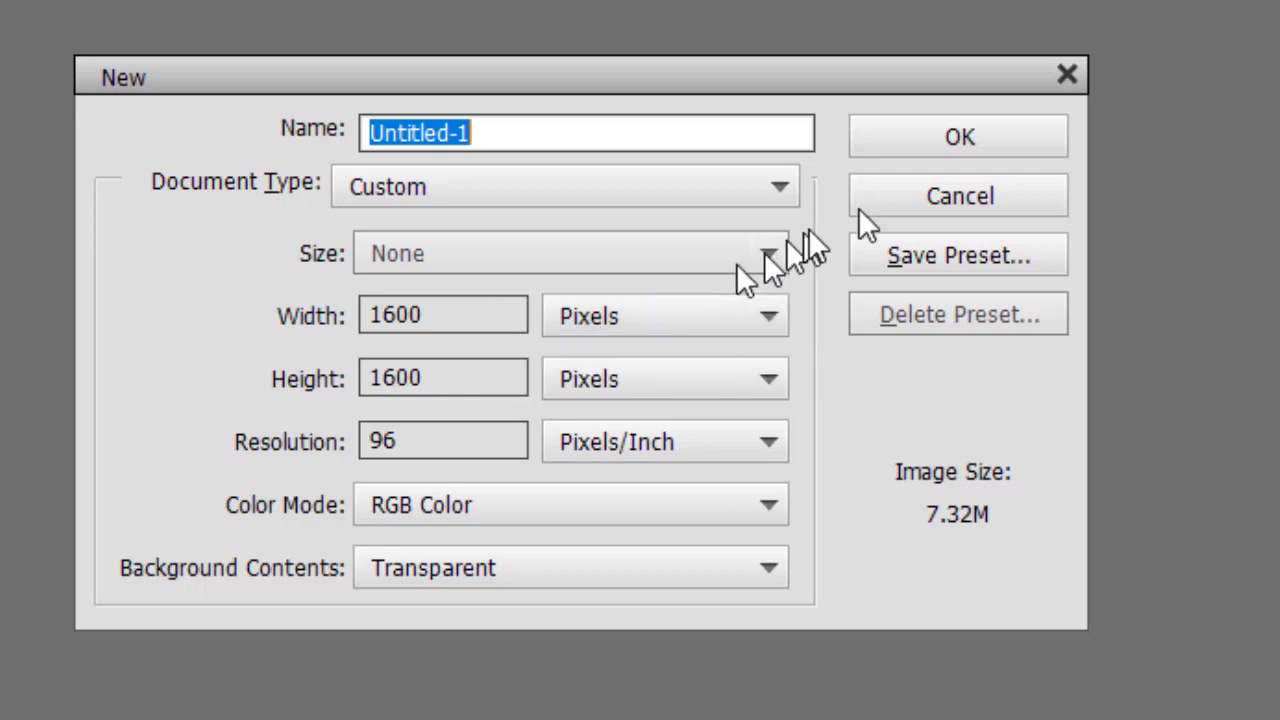
{"action": "left_click", "coordinate": [947, 137]}
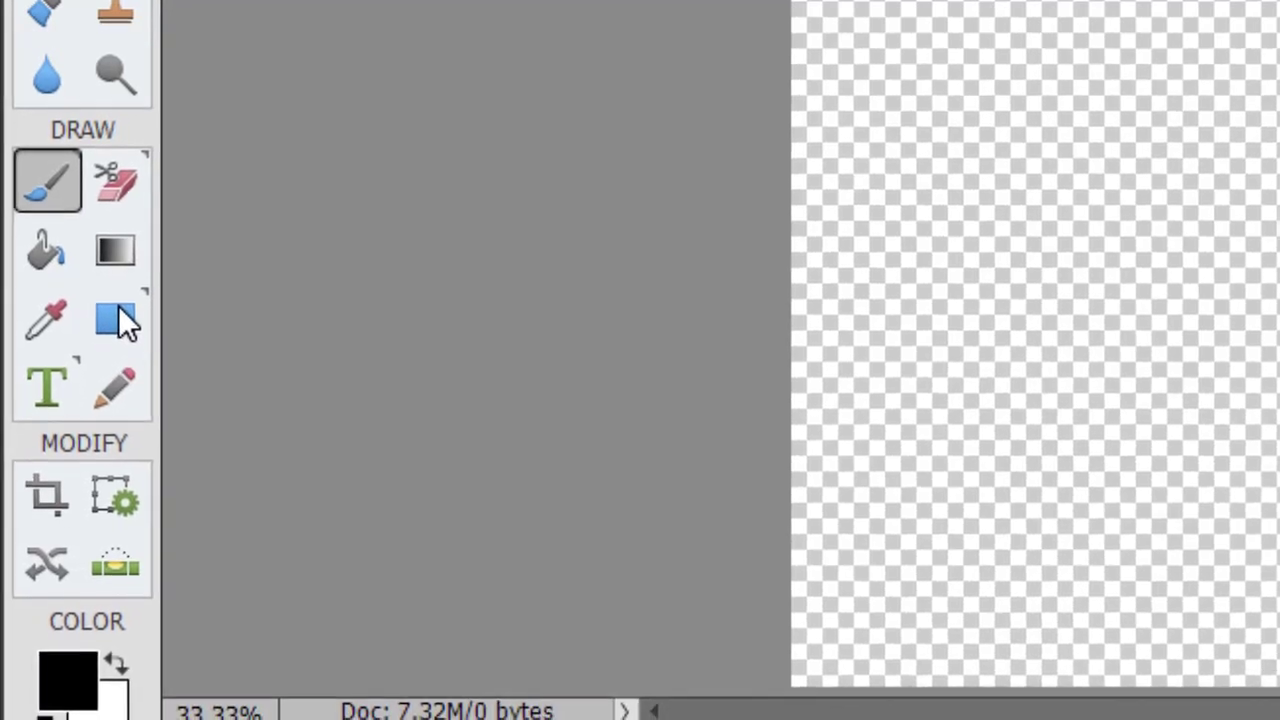
Step: Activate the Shape tool in the Draw section and switch it to Custom Shape
{"action": "left_click", "coordinate": [121, 320]}
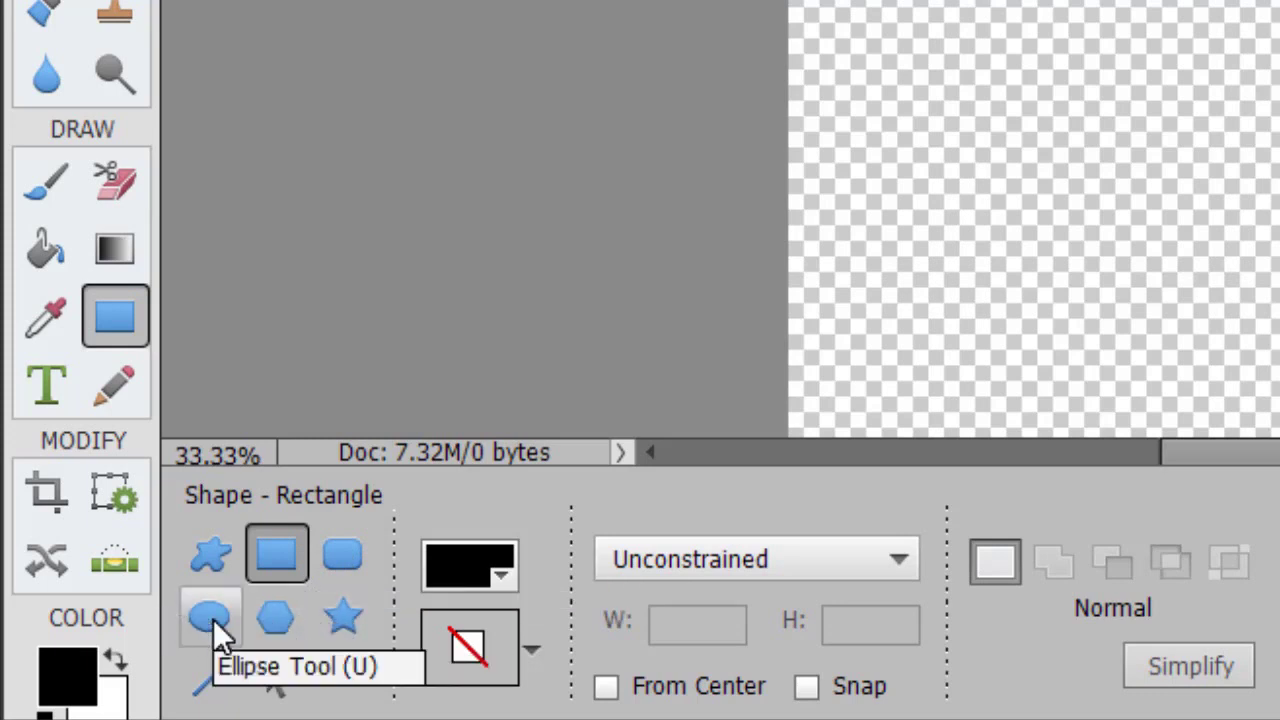
{"action": "left_click", "coordinate": [213, 556]}
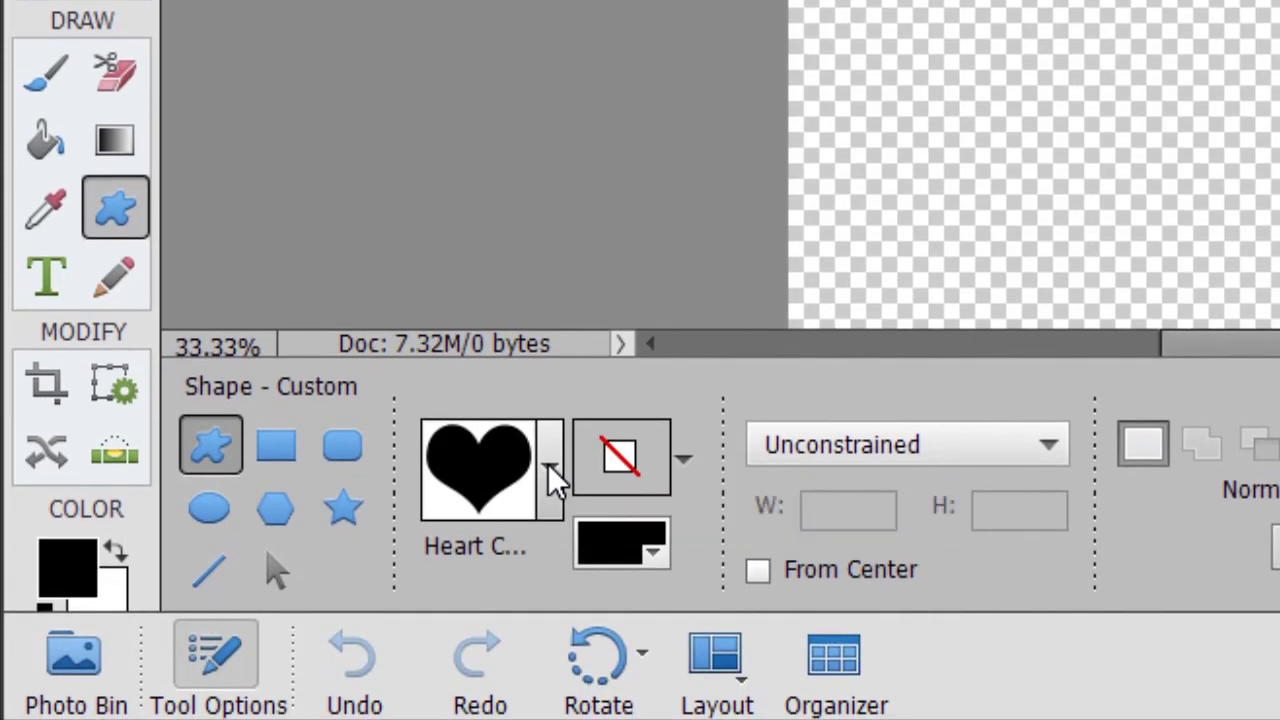
Step: Choose Arrow 9 as the custom shape and set its colour to cyan
{"action": "left_click", "coordinate": [548, 464]}
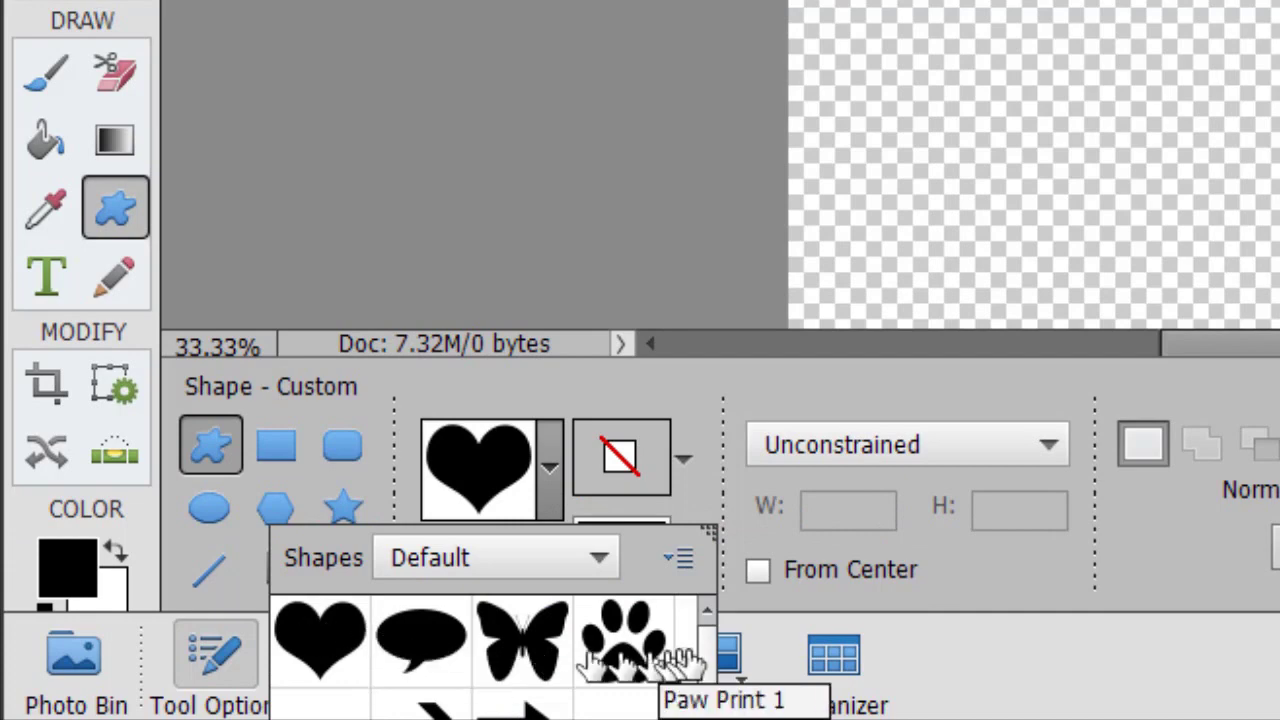
{"action": "left_click_drag", "start_coordinate": [709, 657], "coordinate": [706, 694]}
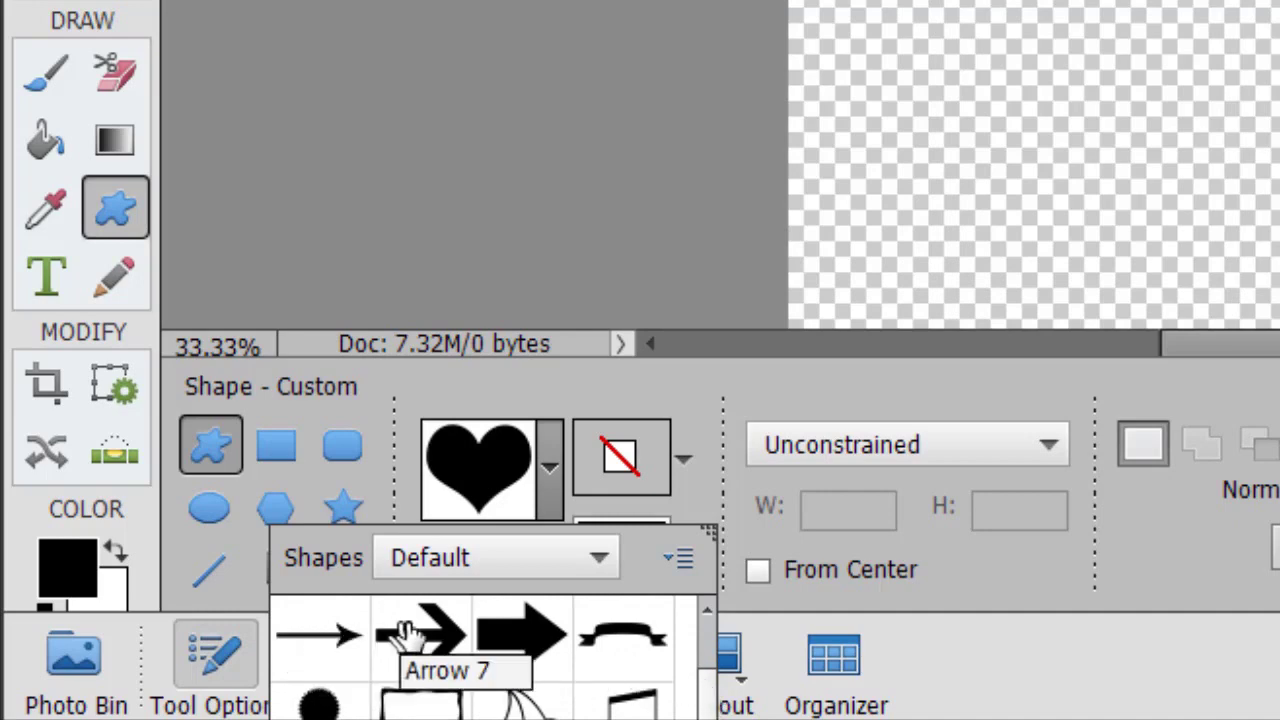
{"action": "left_click", "coordinate": [540, 645]}
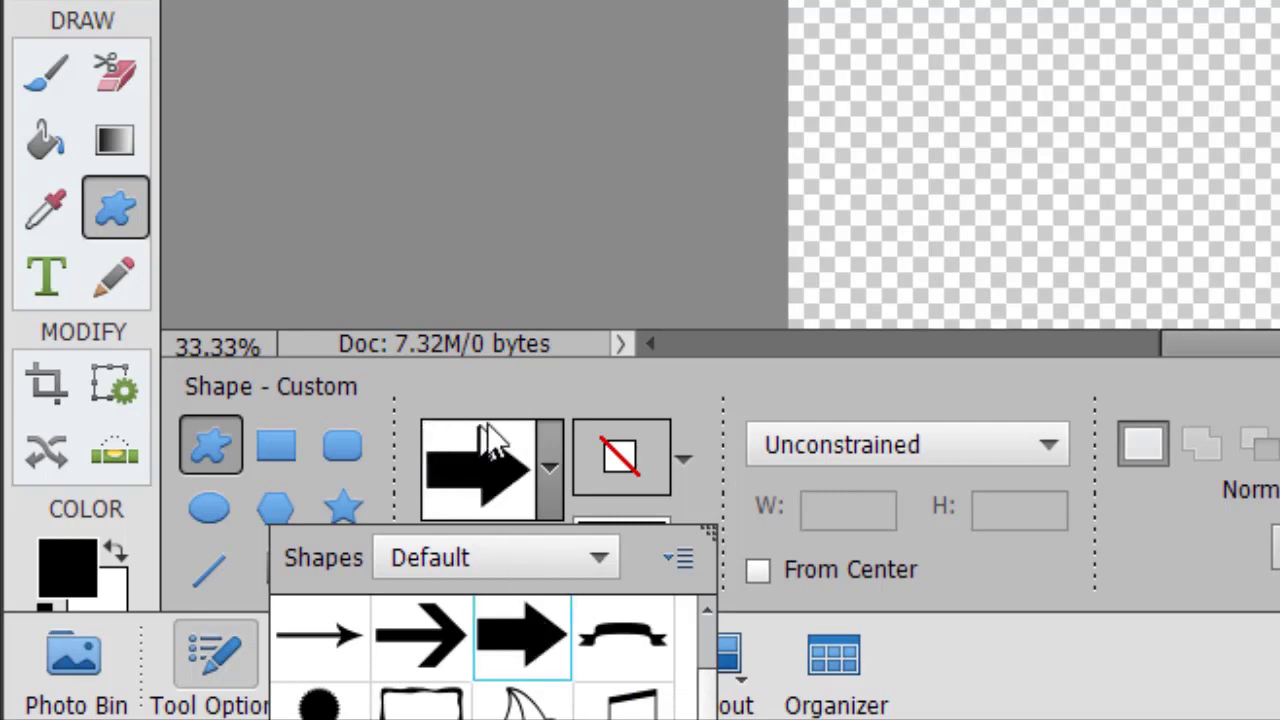
{"action": "left_click", "coordinate": [518, 380]}
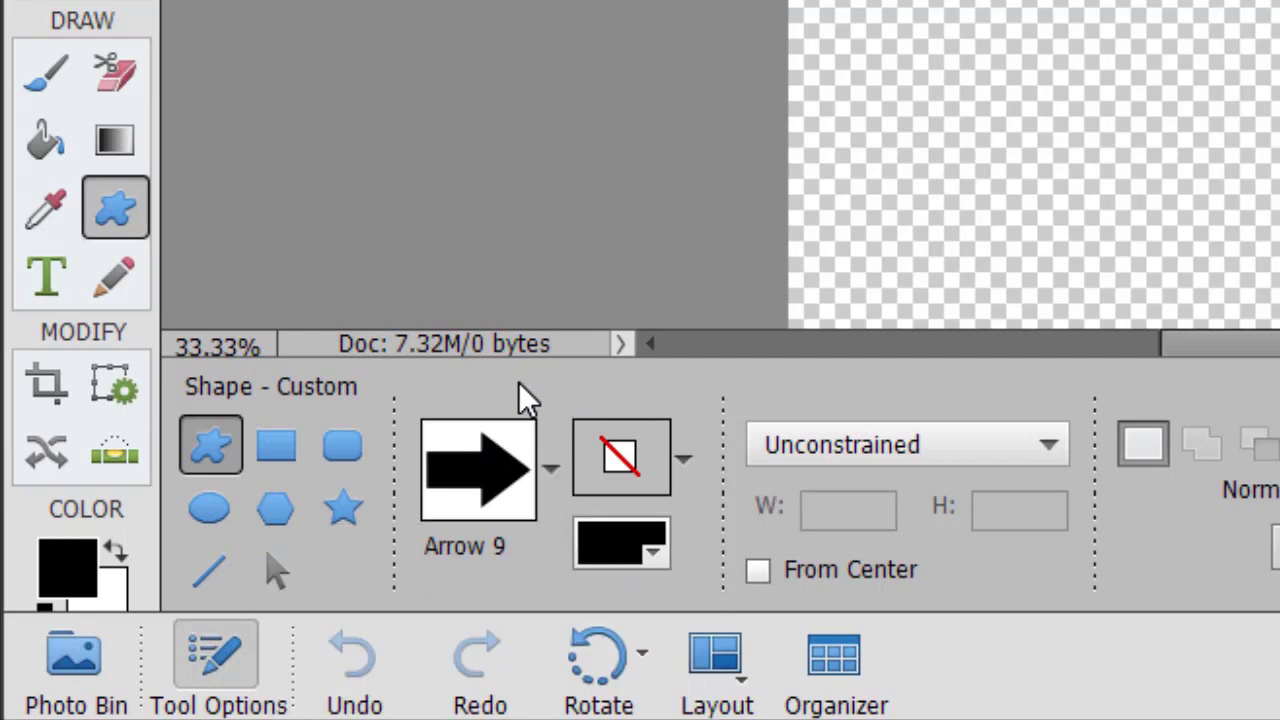
{"action": "left_click", "coordinate": [656, 551]}
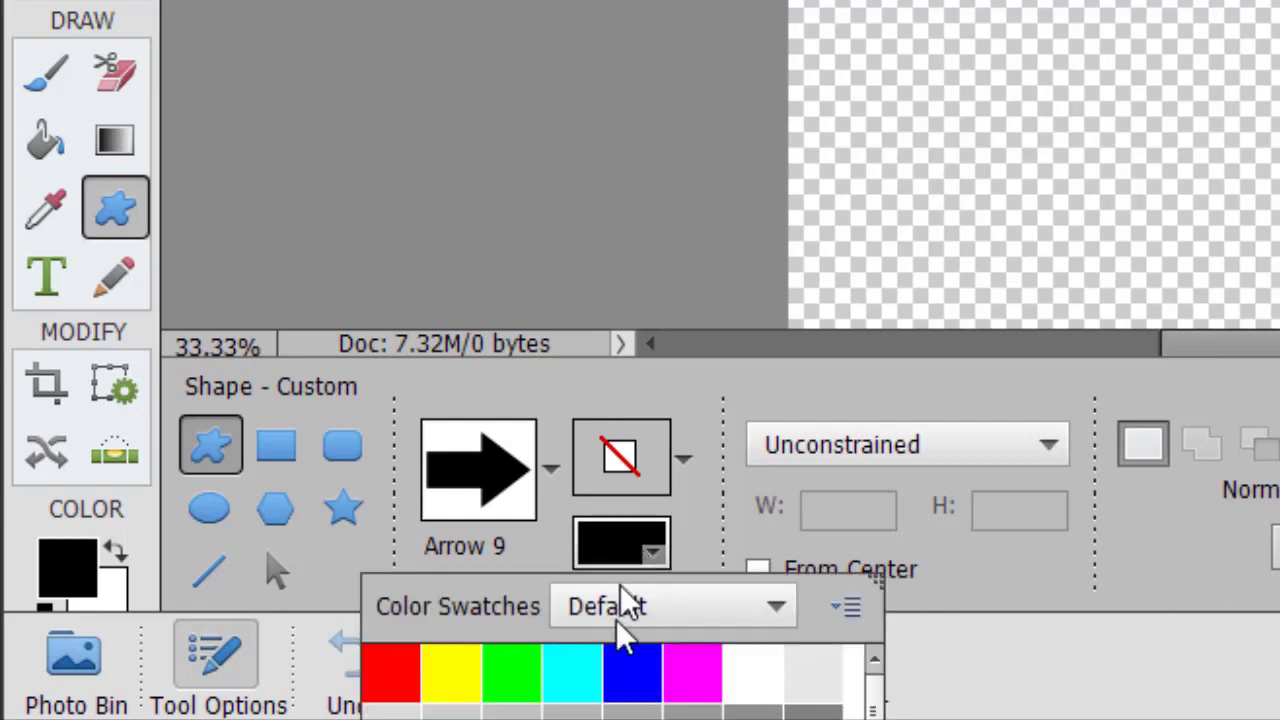
{"action": "left_click", "coordinate": [590, 668]}
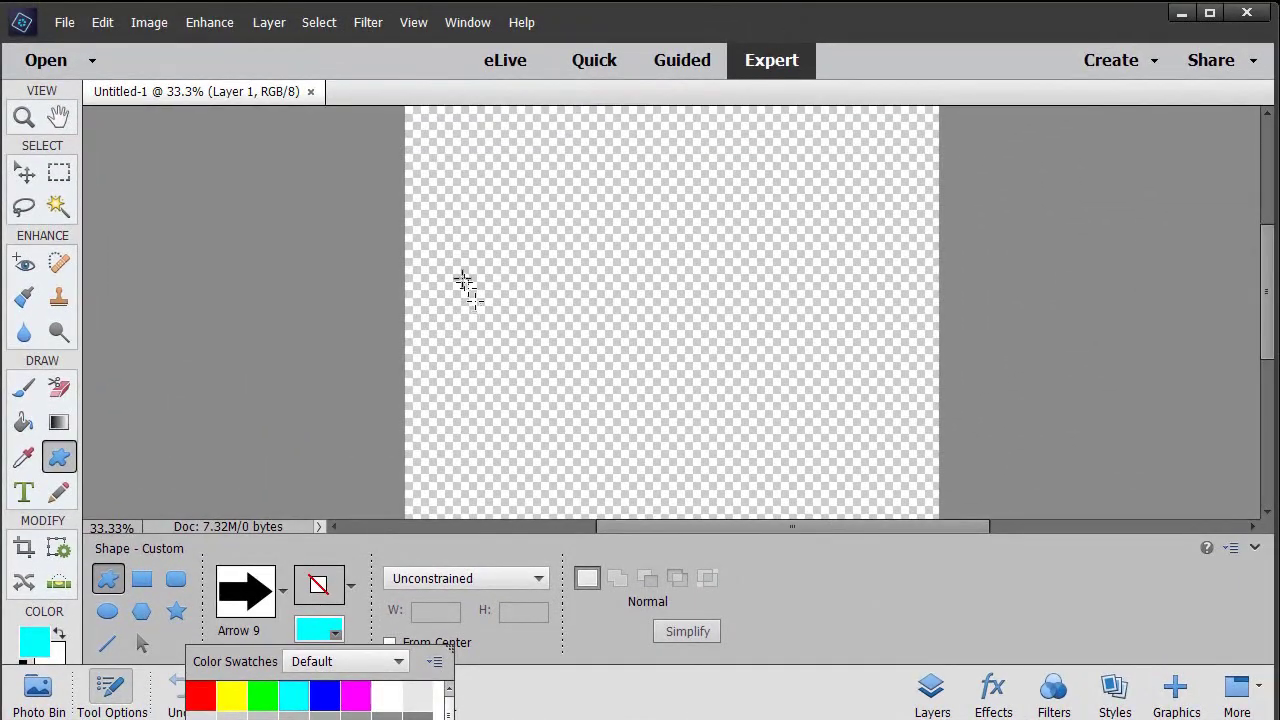
Step: Draw a large cyan Arrow 9 shape diagonally across the upper canvas
{"action": "left_click_drag", "start_coordinate": [471, 234], "coordinate": [507, 198]}
{"action": "left_click_drag", "start_coordinate": [450, 160], "coordinate": [909, 371]}
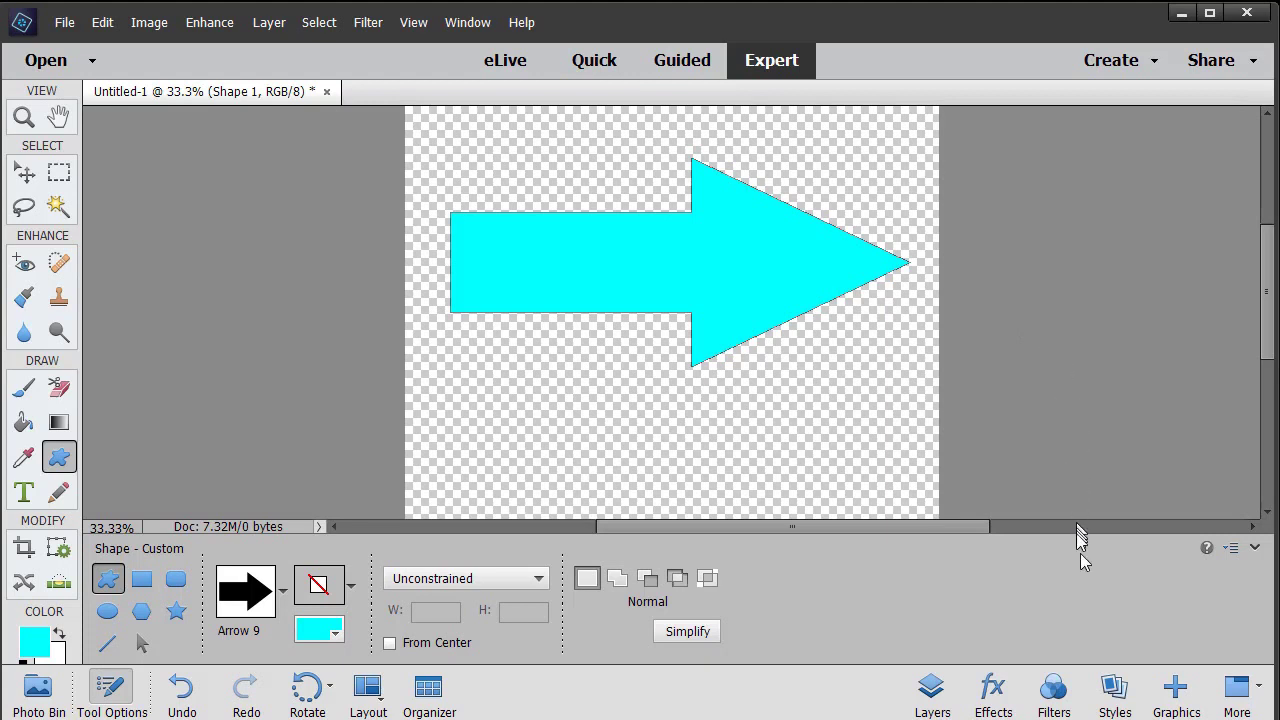
Step: Apply the Simple Sharp Inner style from the Bevels category to the cyan arrow
{"action": "left_click", "coordinate": [1115, 690]}
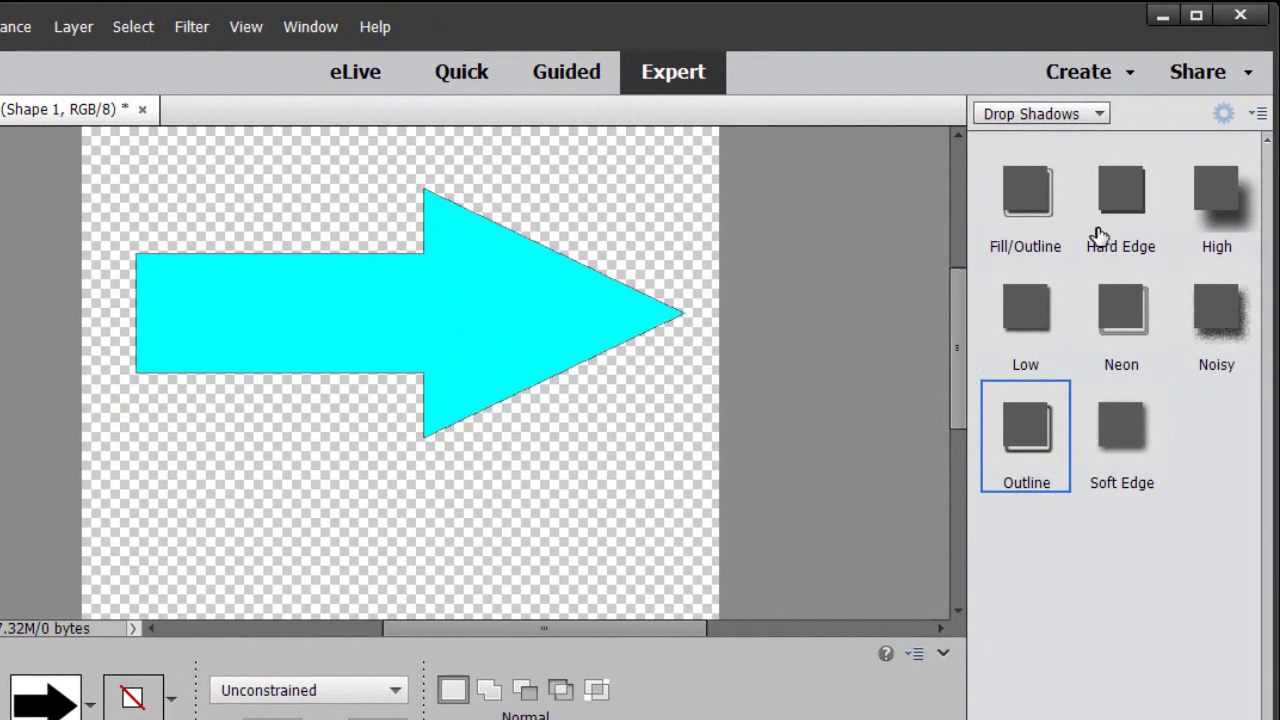
{"action": "left_click", "coordinate": [1100, 114]}
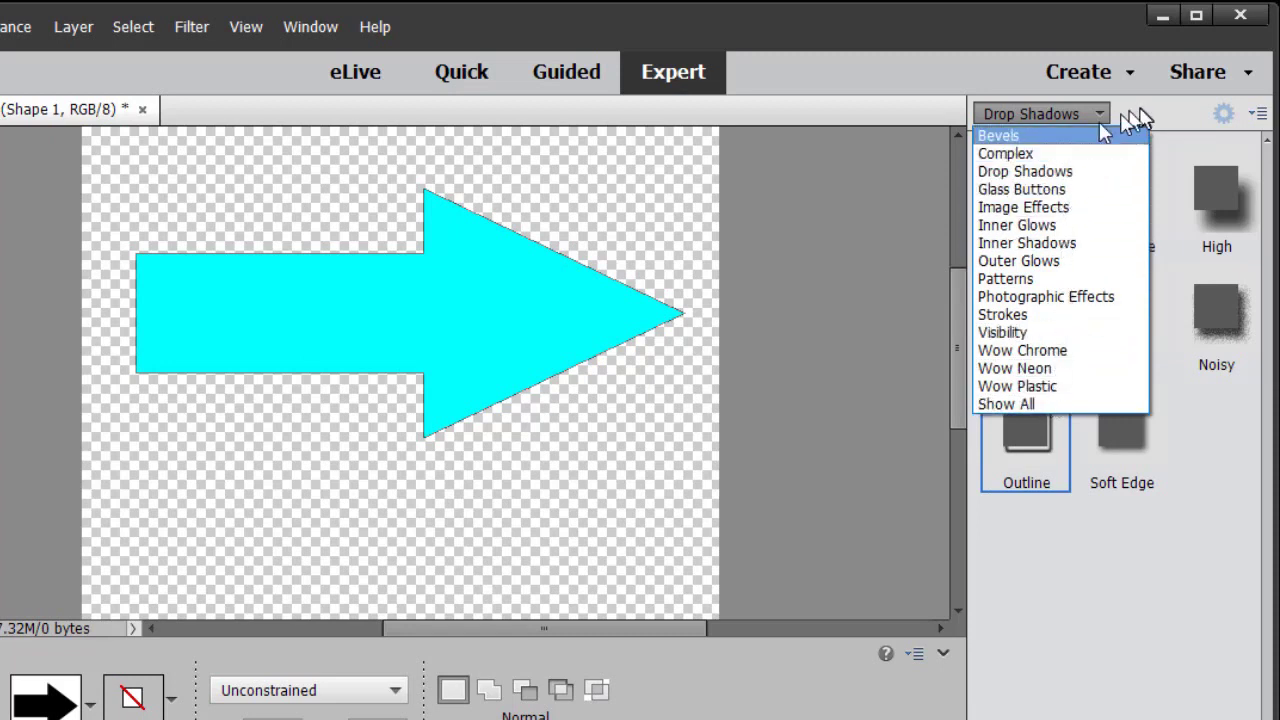
{"action": "left_click", "coordinate": [1056, 136]}
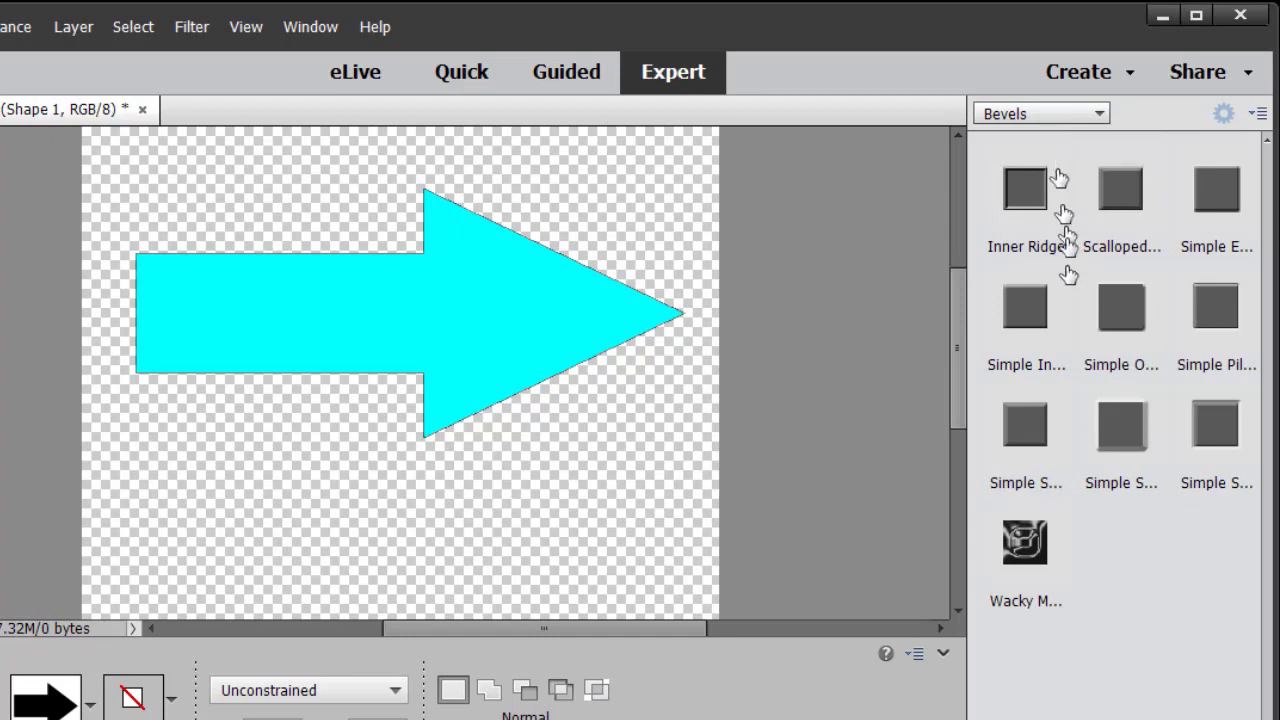
{"action": "left_click", "coordinate": [1030, 437]}
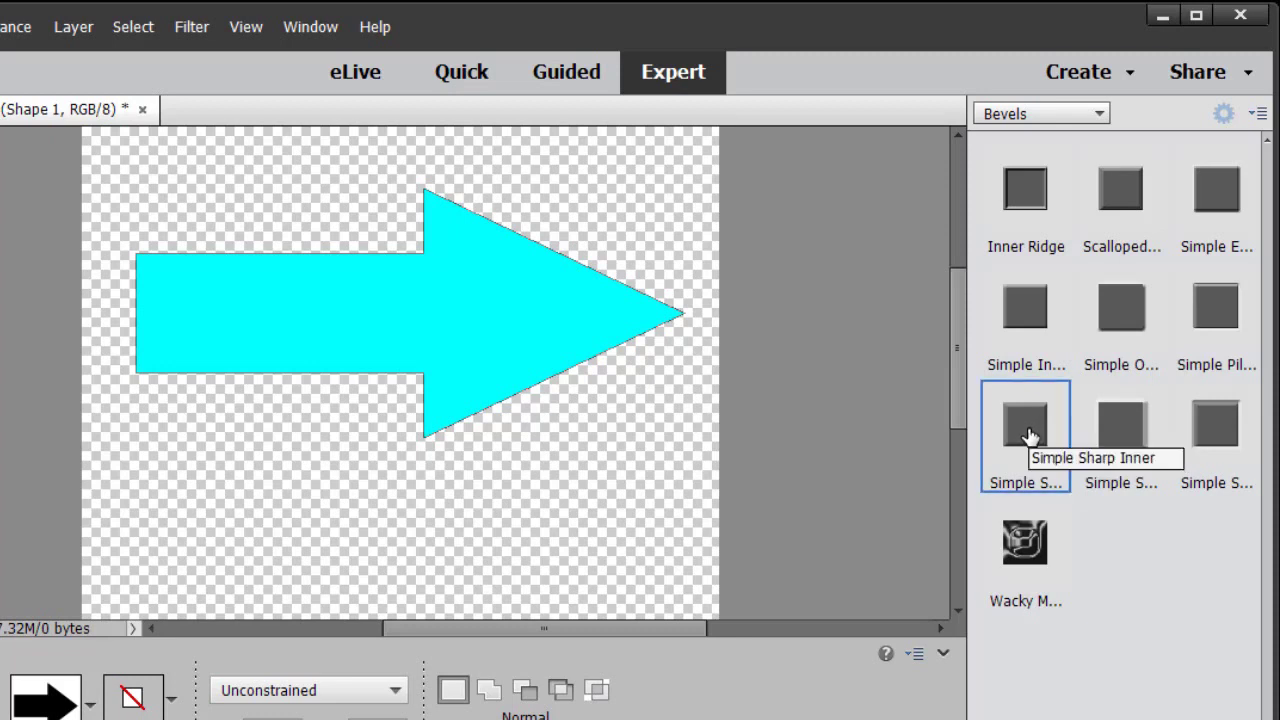
{"action": "double_click", "coordinate": [1030, 437]}
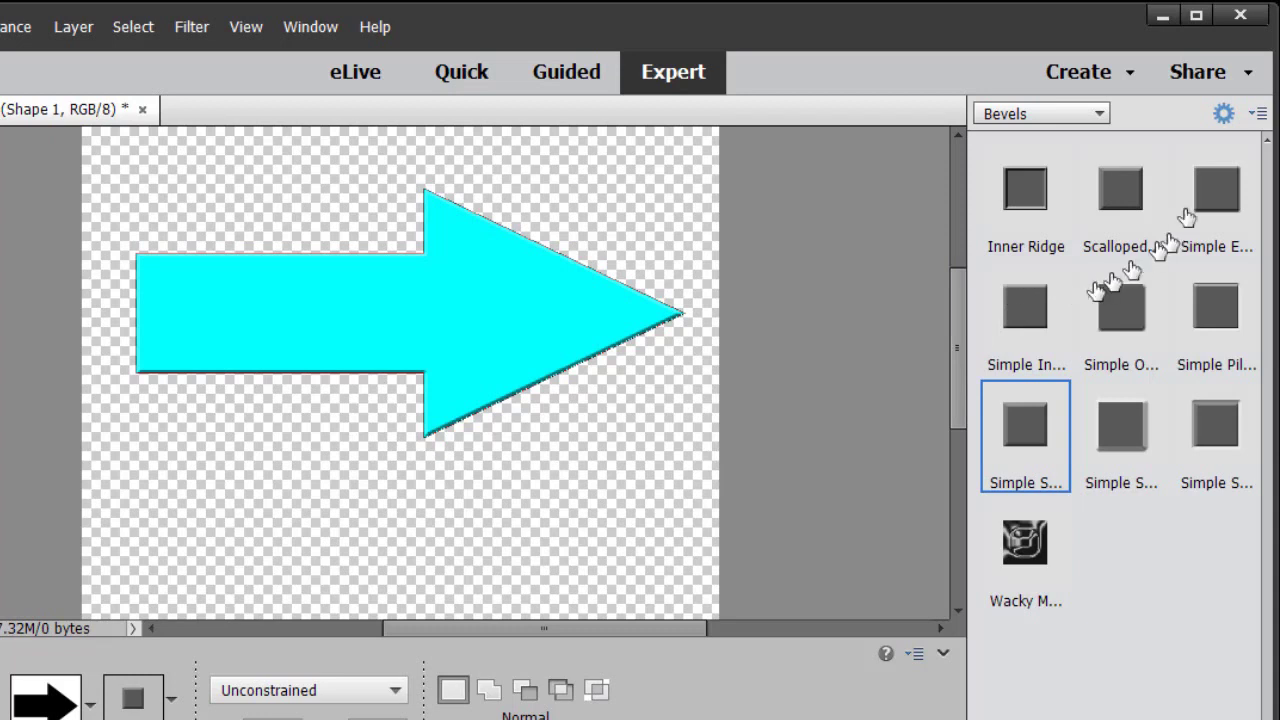
Step: Try a larger Bevel Size, cancel it, and apply the Simple Sharp Outer bevel instead
{"action": "left_click", "coordinate": [1224, 117]}
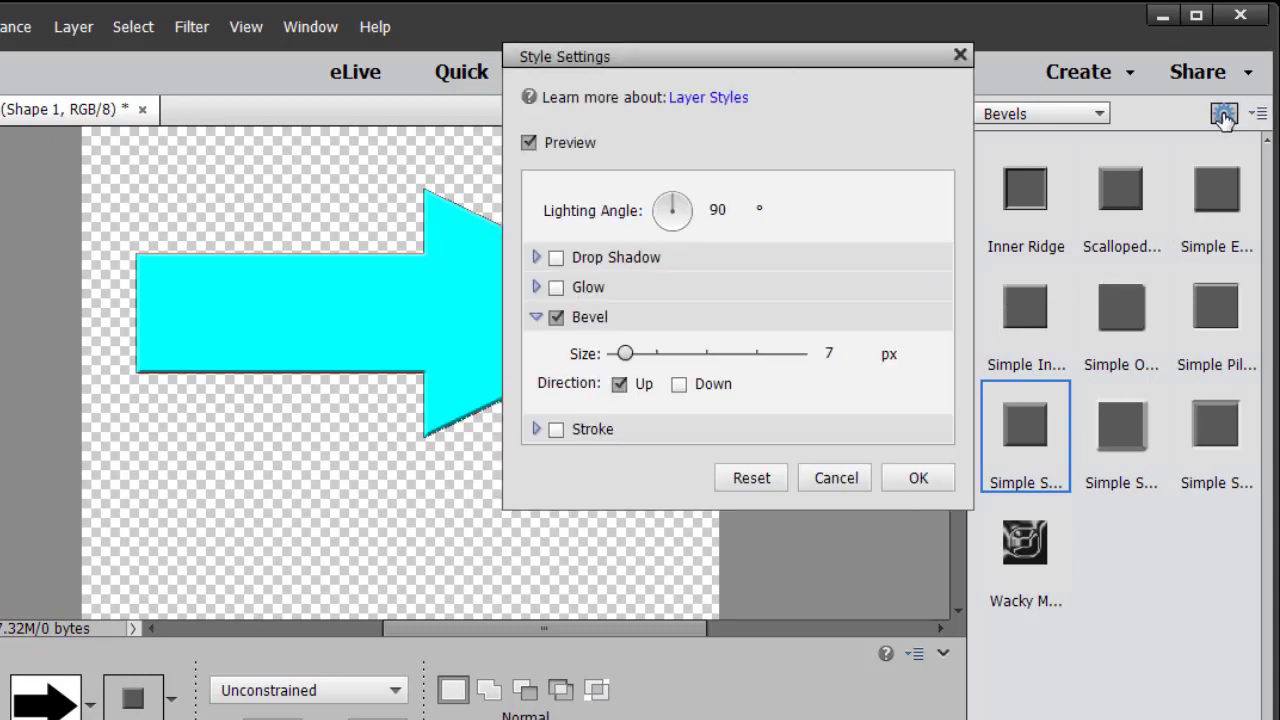
{"action": "left_click_drag", "start_coordinate": [767, 57], "coordinate": [937, 58]}
{"action": "left_click_drag", "start_coordinate": [797, 361], "coordinate": [824, 363]}
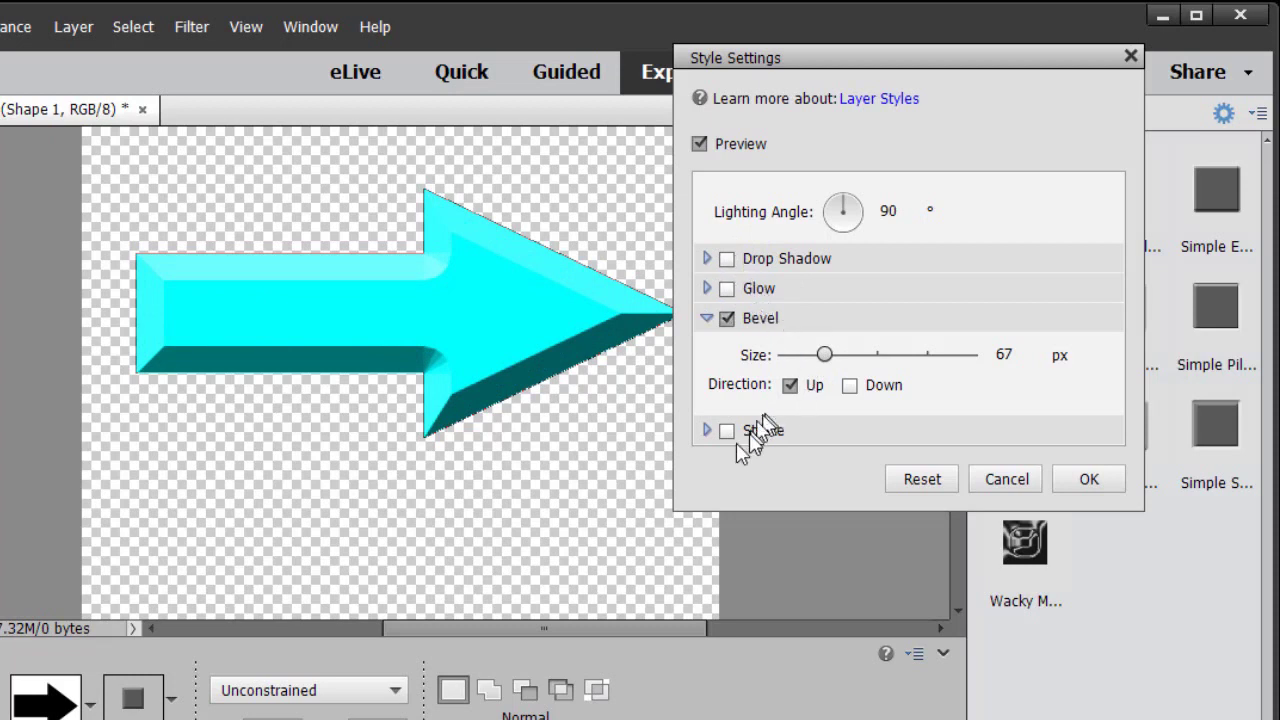
{"action": "left_click", "coordinate": [1006, 480]}
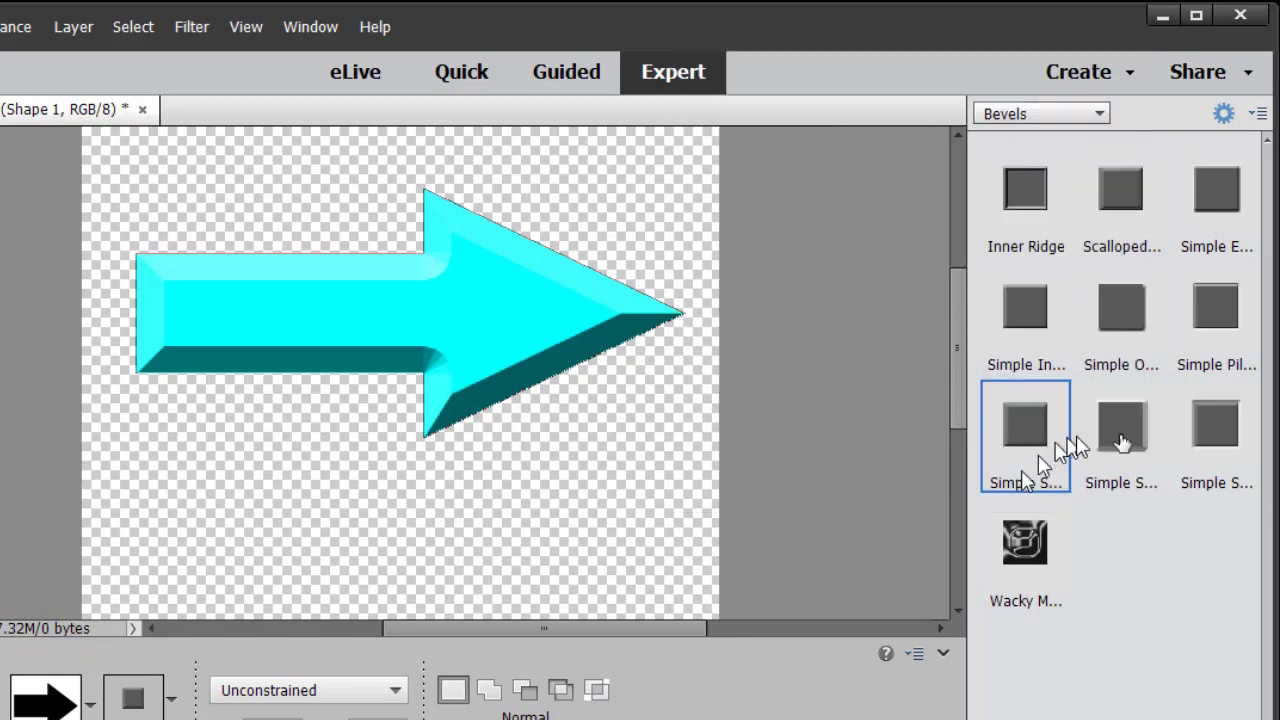
{"action": "left_click", "coordinate": [1126, 440]}
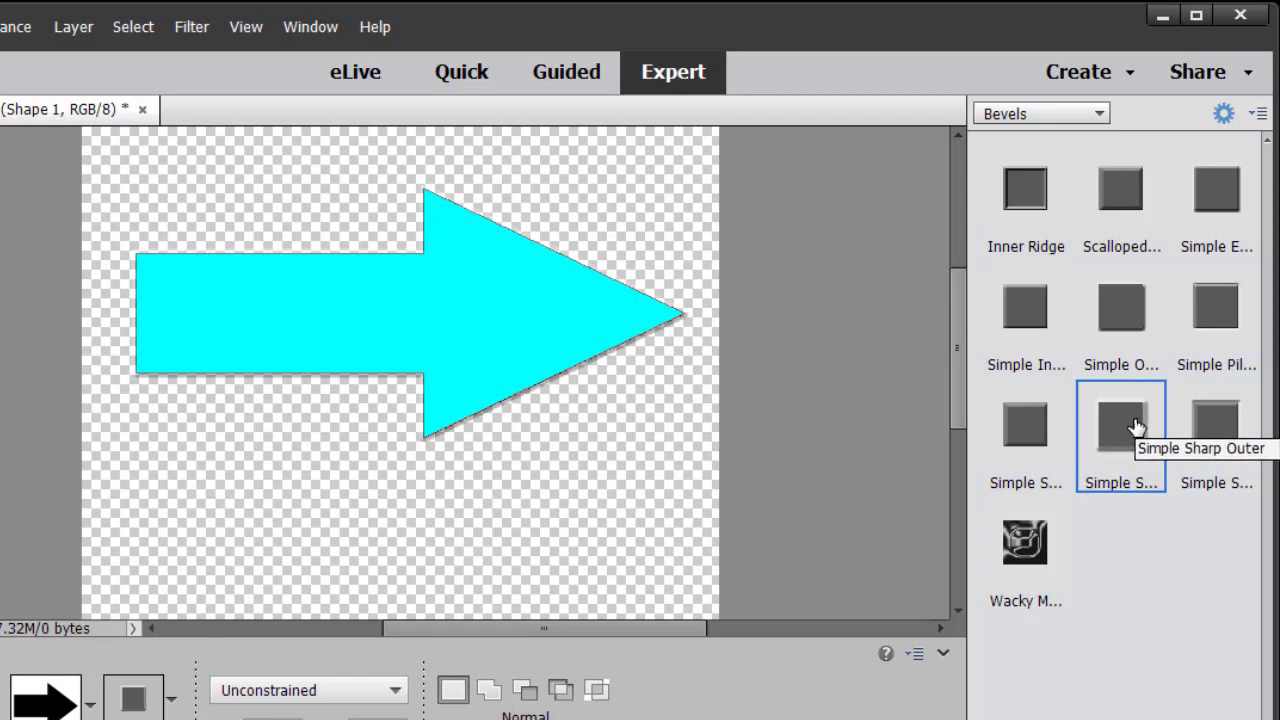
Step: Test a deeper bevel size of about 62 px, discard it, and reapply a simple inner bevel
{"action": "left_click", "coordinate": [1222, 113]}
{"action": "left_click_drag", "start_coordinate": [799, 355], "coordinate": [818, 390]}
{"action": "left_click", "coordinate": [990, 482]}
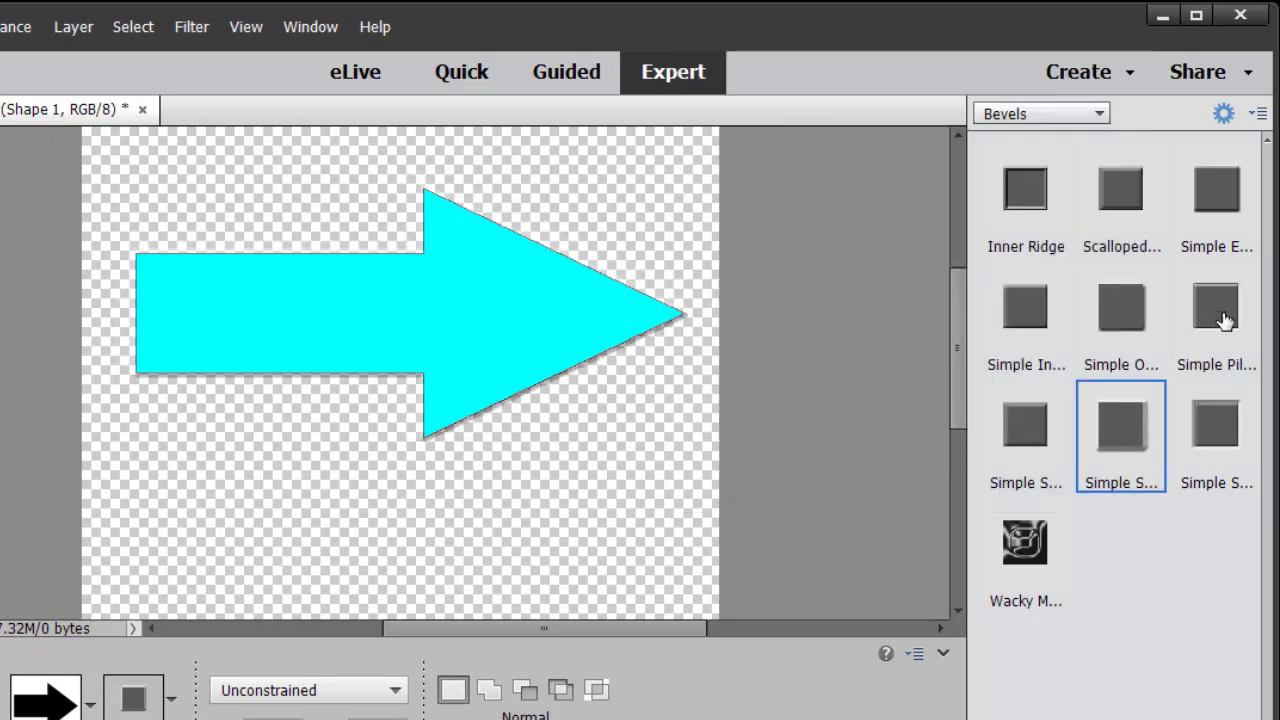
{"action": "left_click", "coordinate": [1022, 322]}
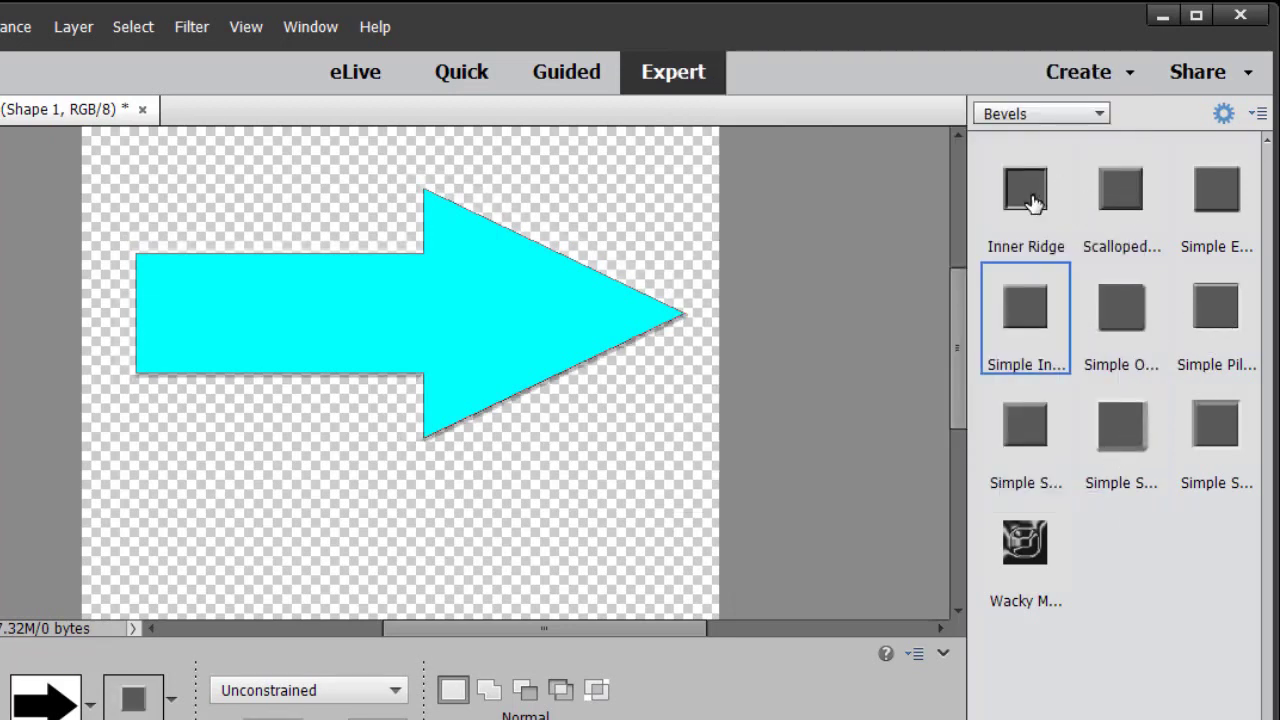
Step: Apply the Inner Ridge bevel and widen its Bevel Size to 35 px
{"action": "left_click", "coordinate": [1033, 203]}
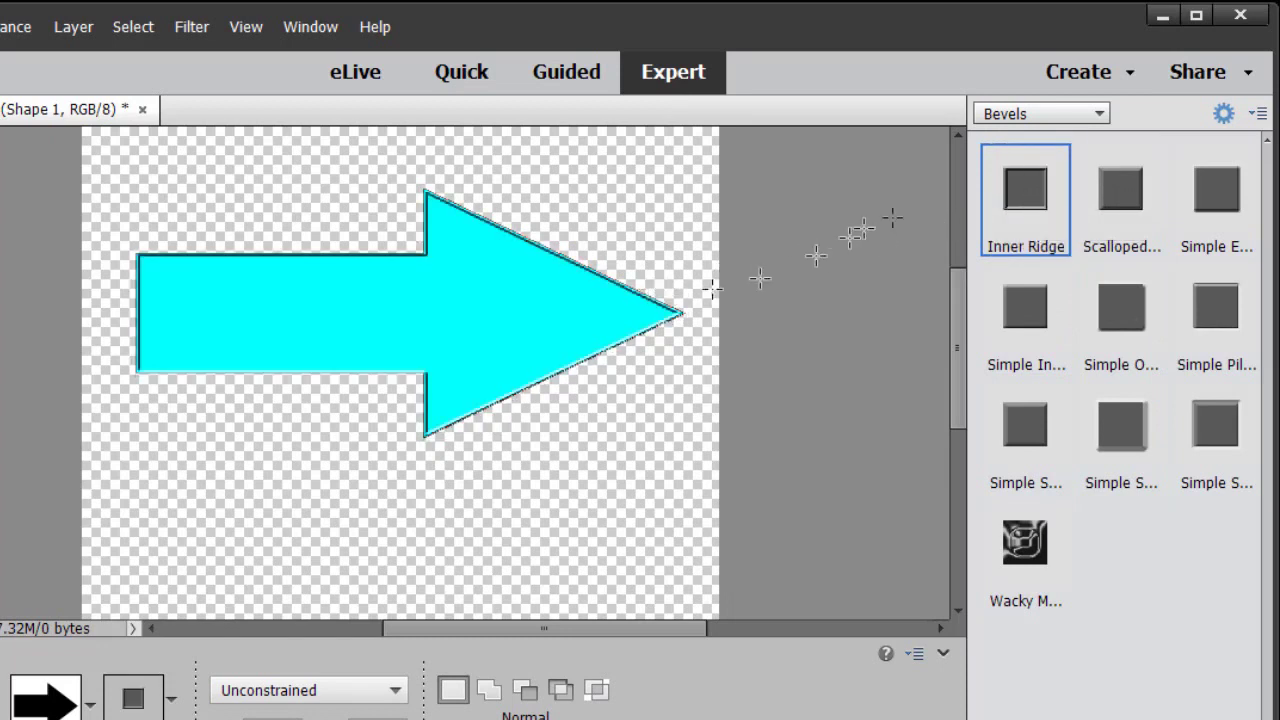
{"action": "left_click", "coordinate": [1223, 113]}
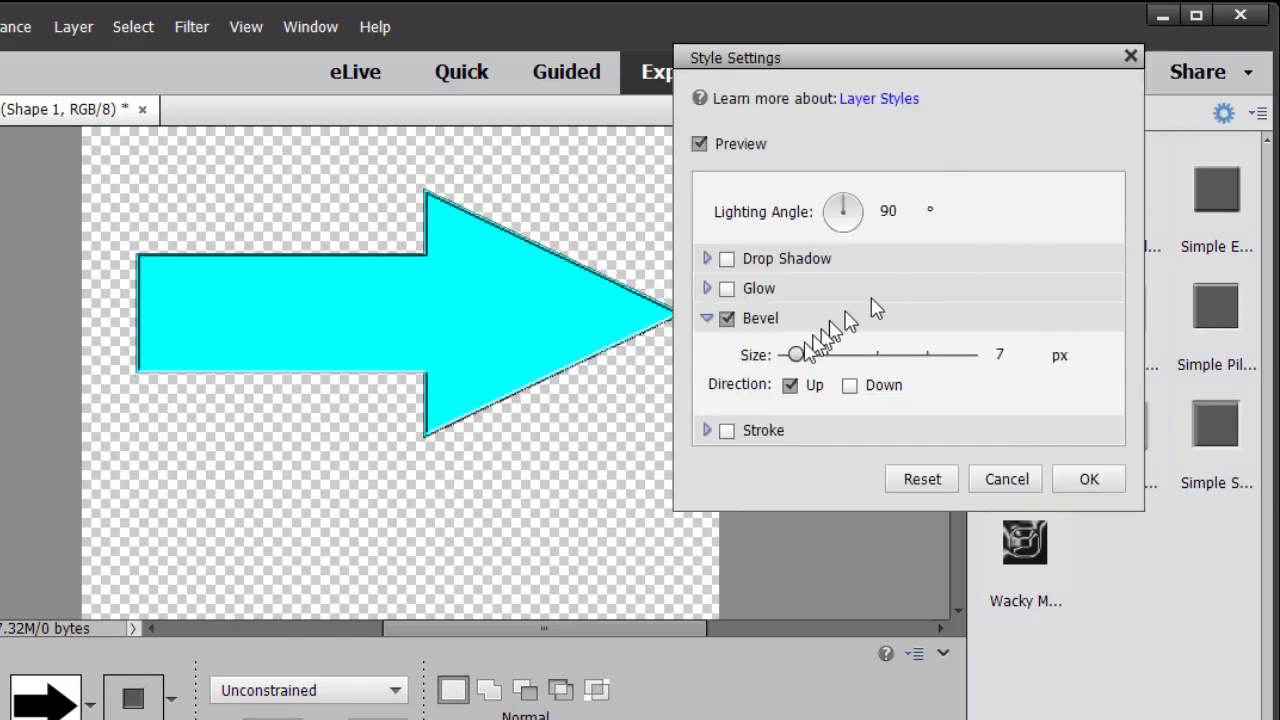
{"action": "left_click_drag", "start_coordinate": [795, 355], "coordinate": [815, 378]}
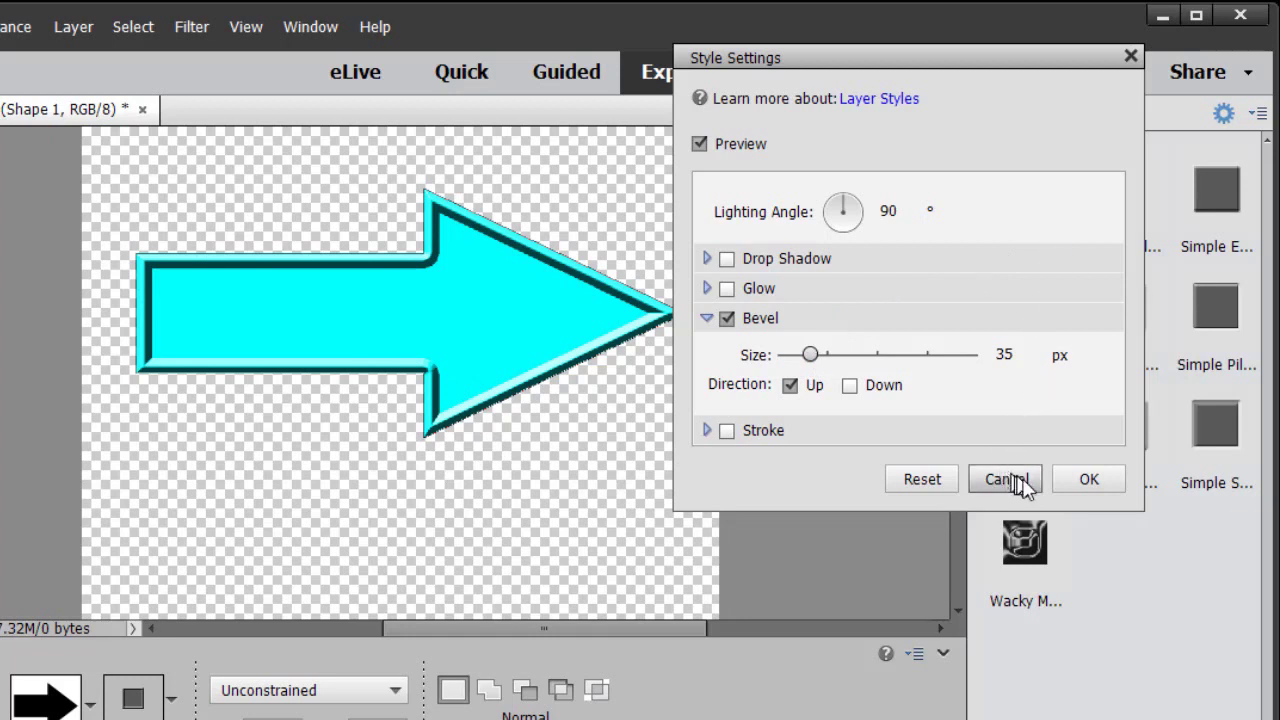
{"action": "left_click", "coordinate": [1094, 479]}
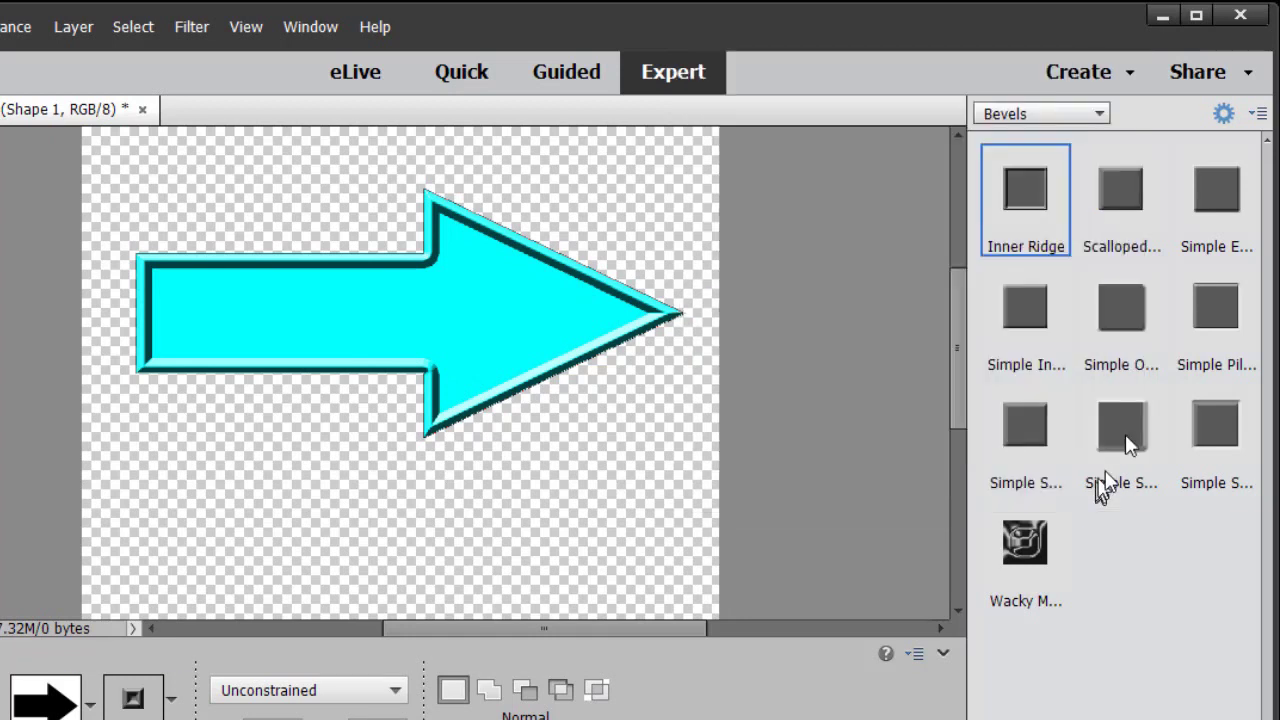
Step: Add a Soft Edge drop shadow to the arrow and enlarge its size to 168 px
{"action": "left_click", "coordinate": [1100, 113]}
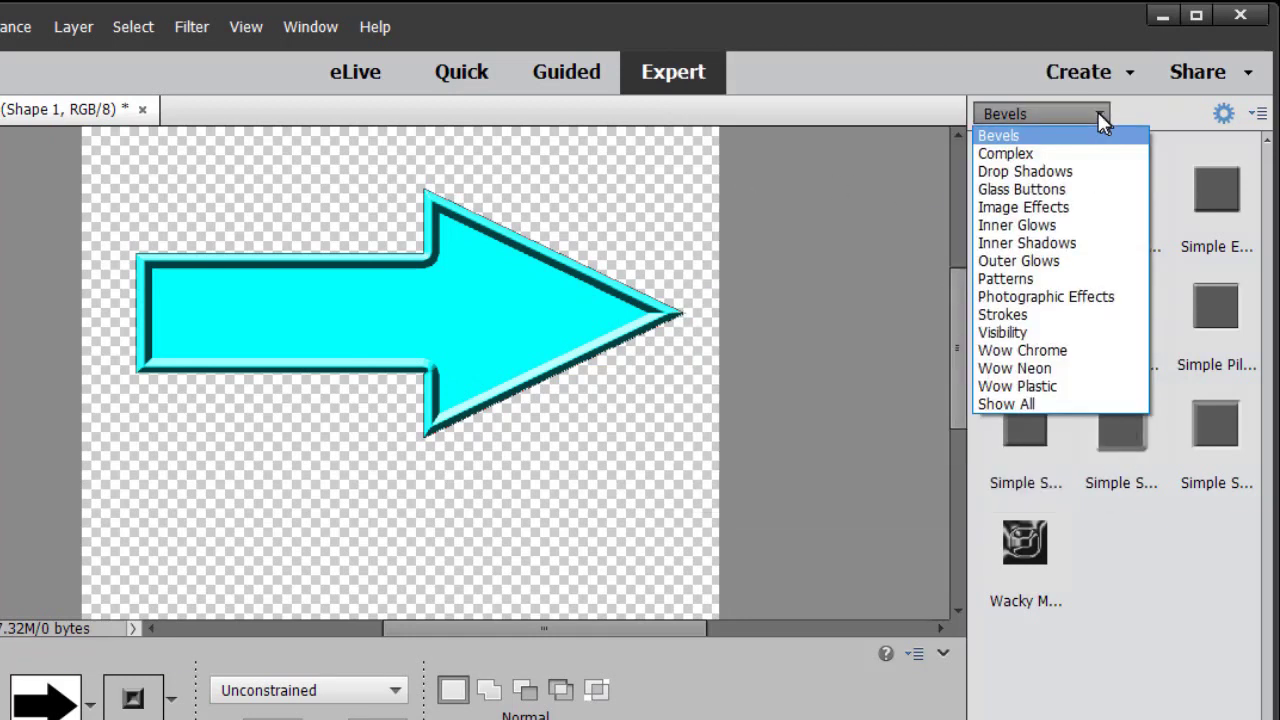
{"action": "left_click", "coordinate": [1058, 176]}
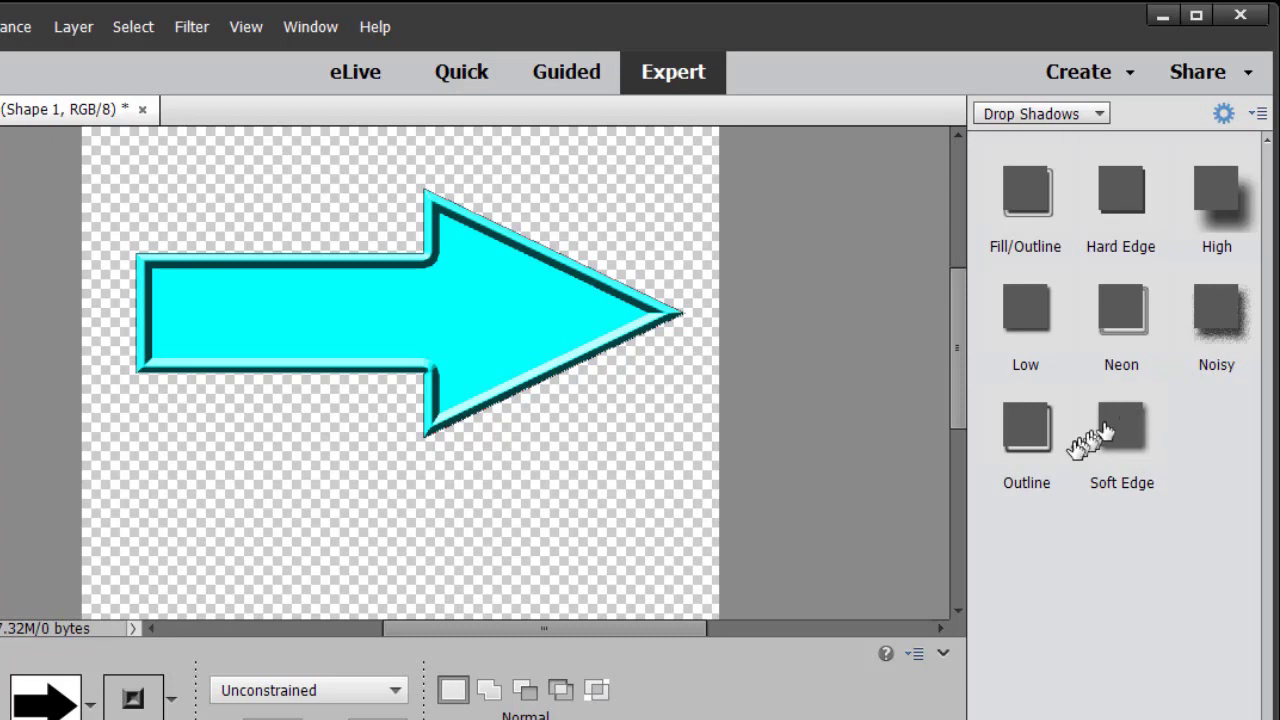
{"action": "left_click", "coordinate": [1112, 436]}
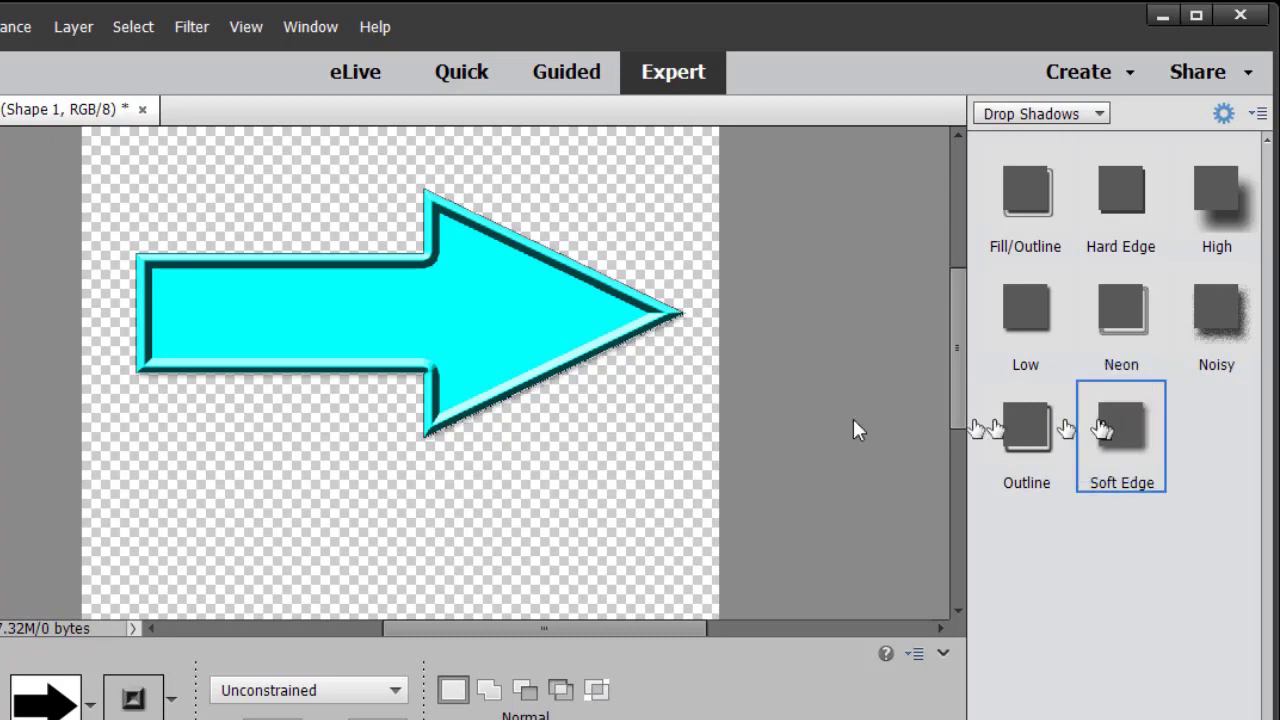
{"action": "left_click", "coordinate": [1224, 115]}
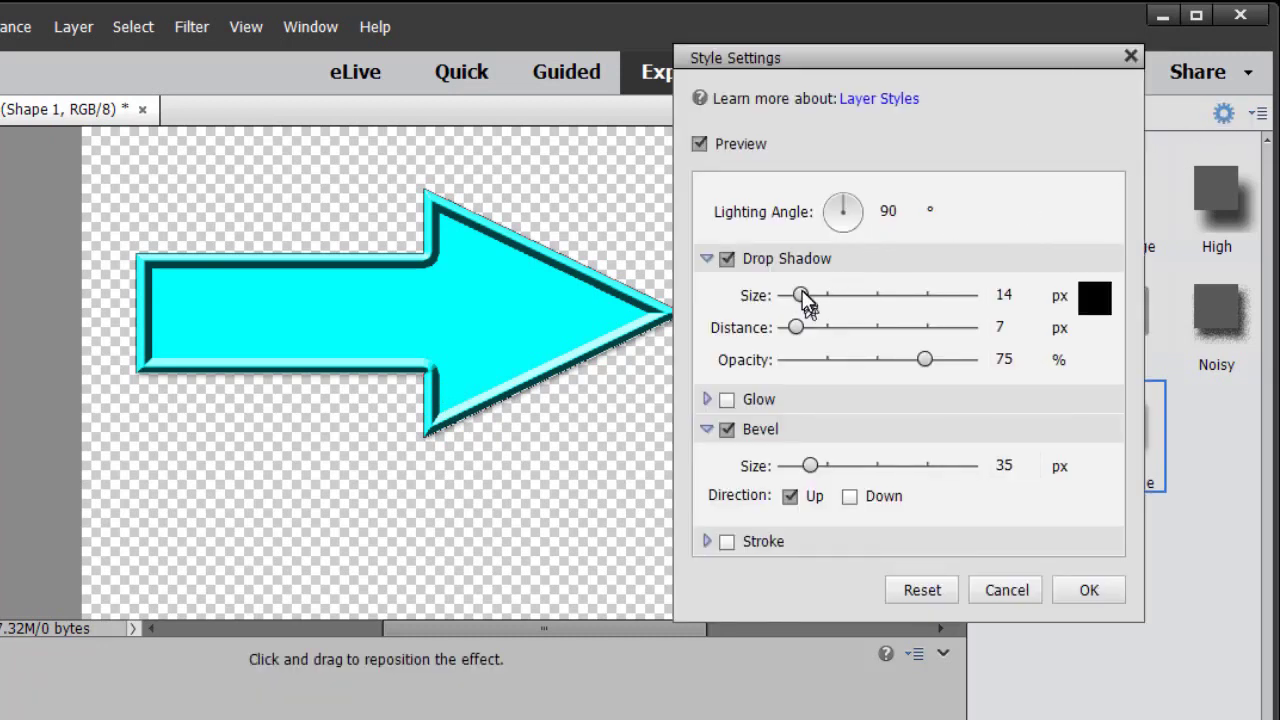
{"action": "left_click_drag", "start_coordinate": [814, 297], "coordinate": [873, 320]}
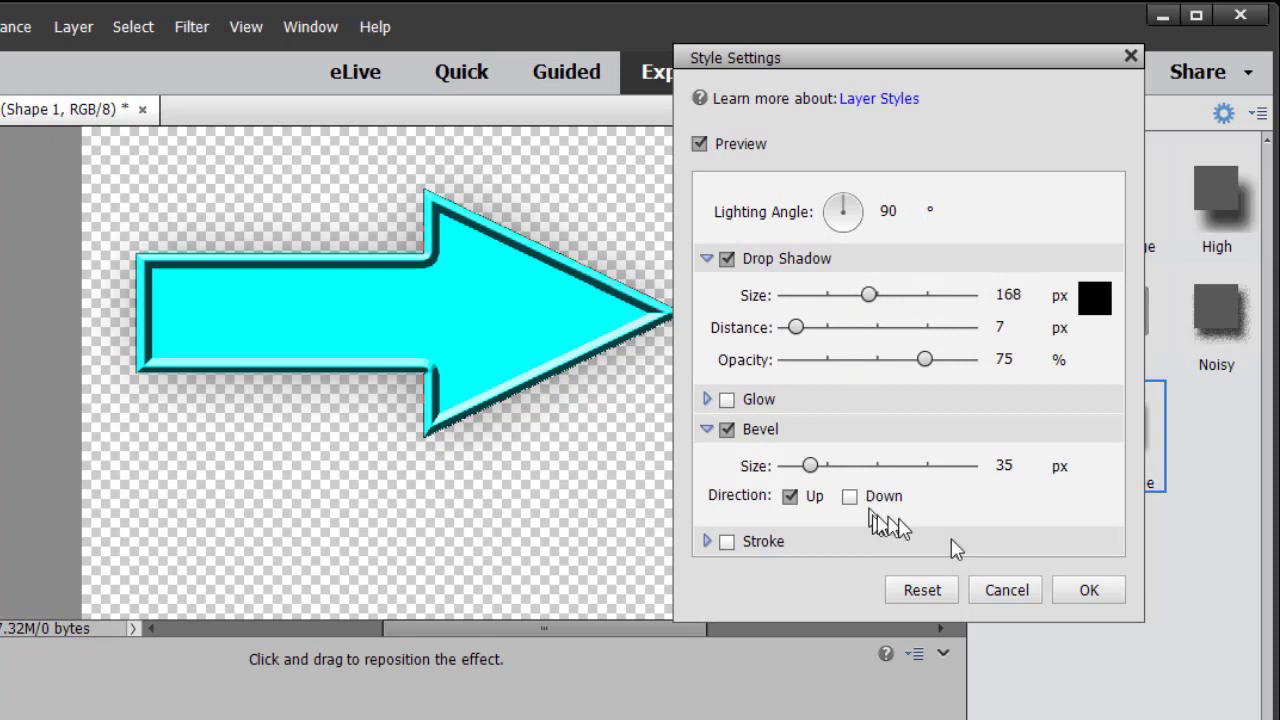
{"action": "left_click", "coordinate": [1086, 590]}
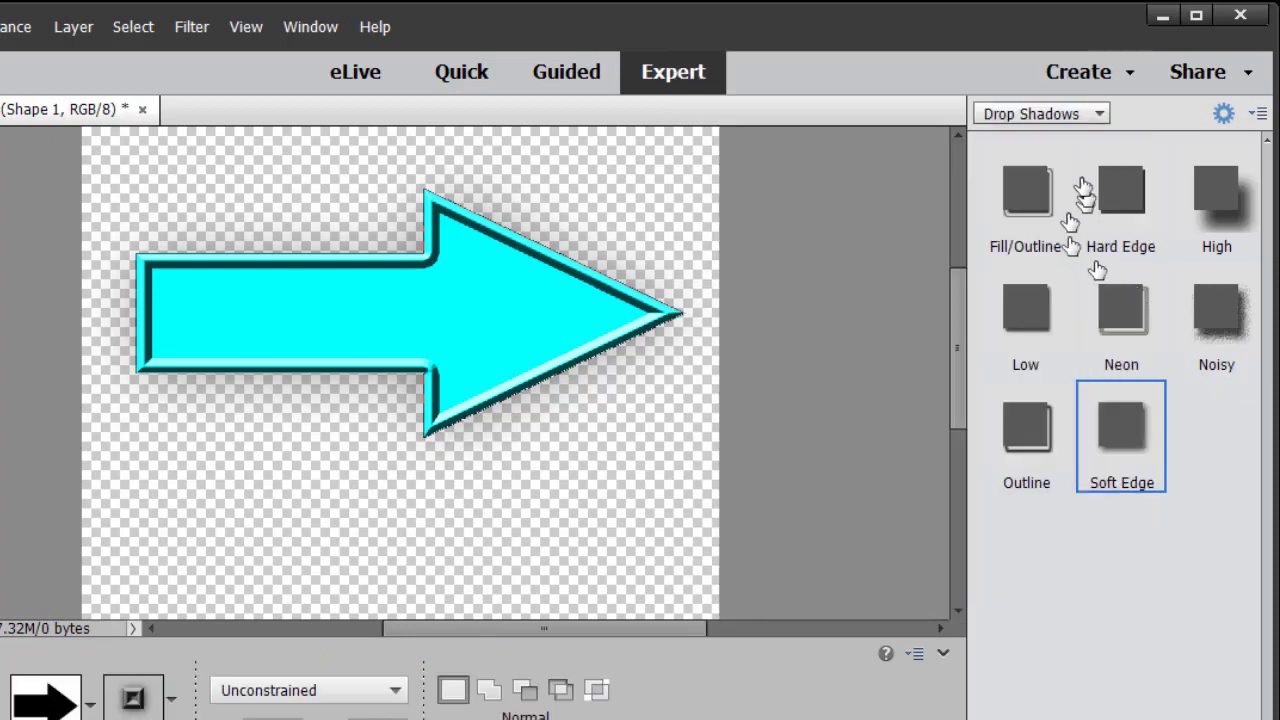
{"action": "left_click", "coordinate": [1101, 114]}
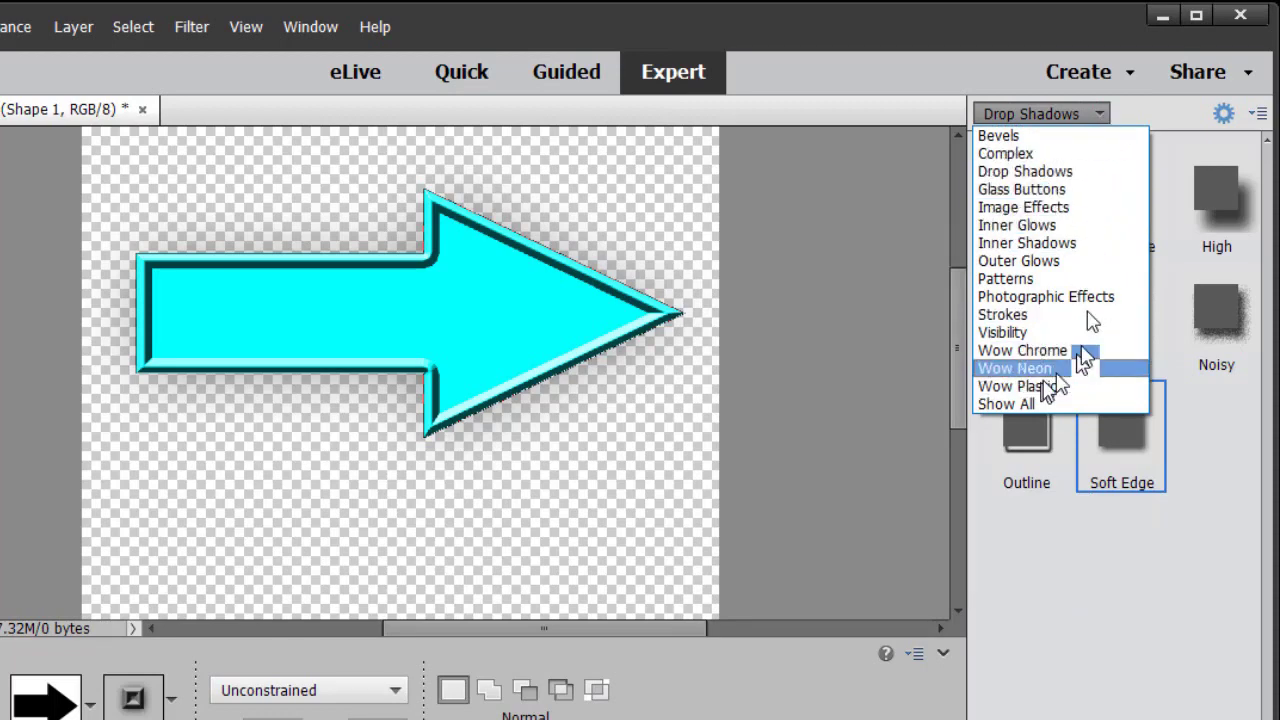
Step: Apply the Green Glass style from the Glass Buttons category to the arrow
{"action": "left_click", "coordinate": [1044, 189]}
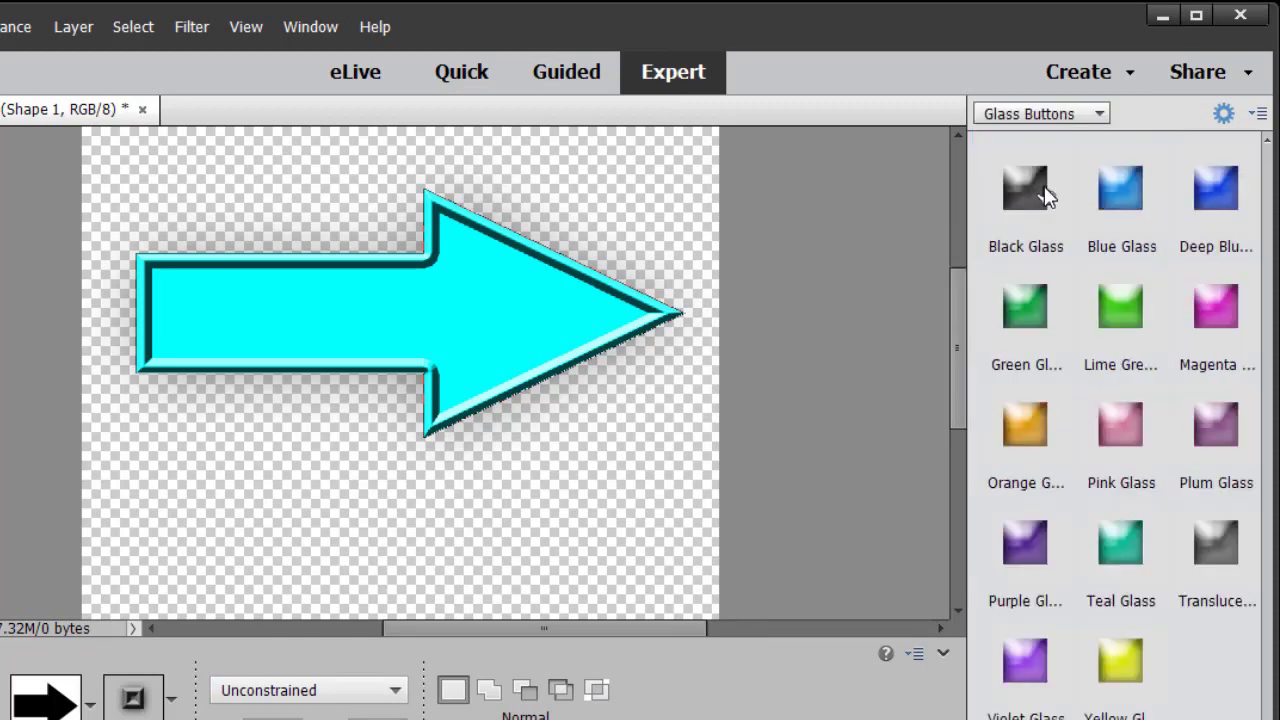
{"action": "left_click", "coordinate": [1029, 320]}
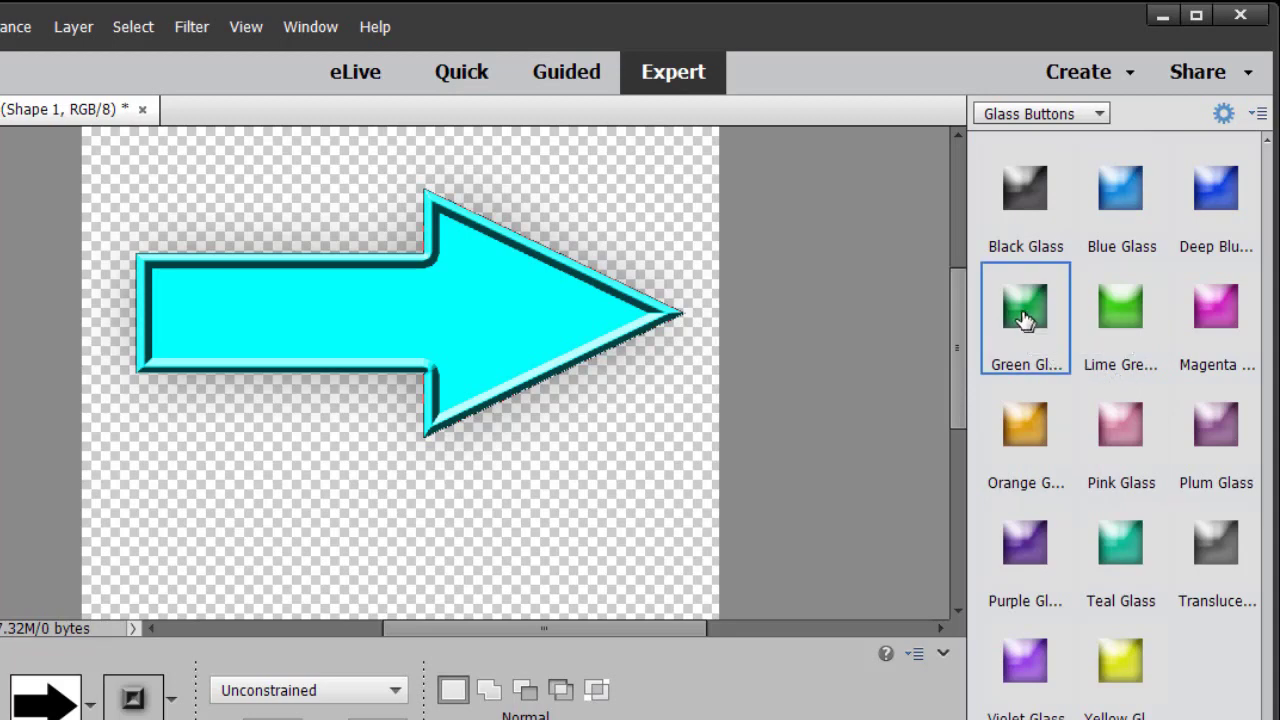
{"action": "left_click", "coordinate": [1022, 318]}
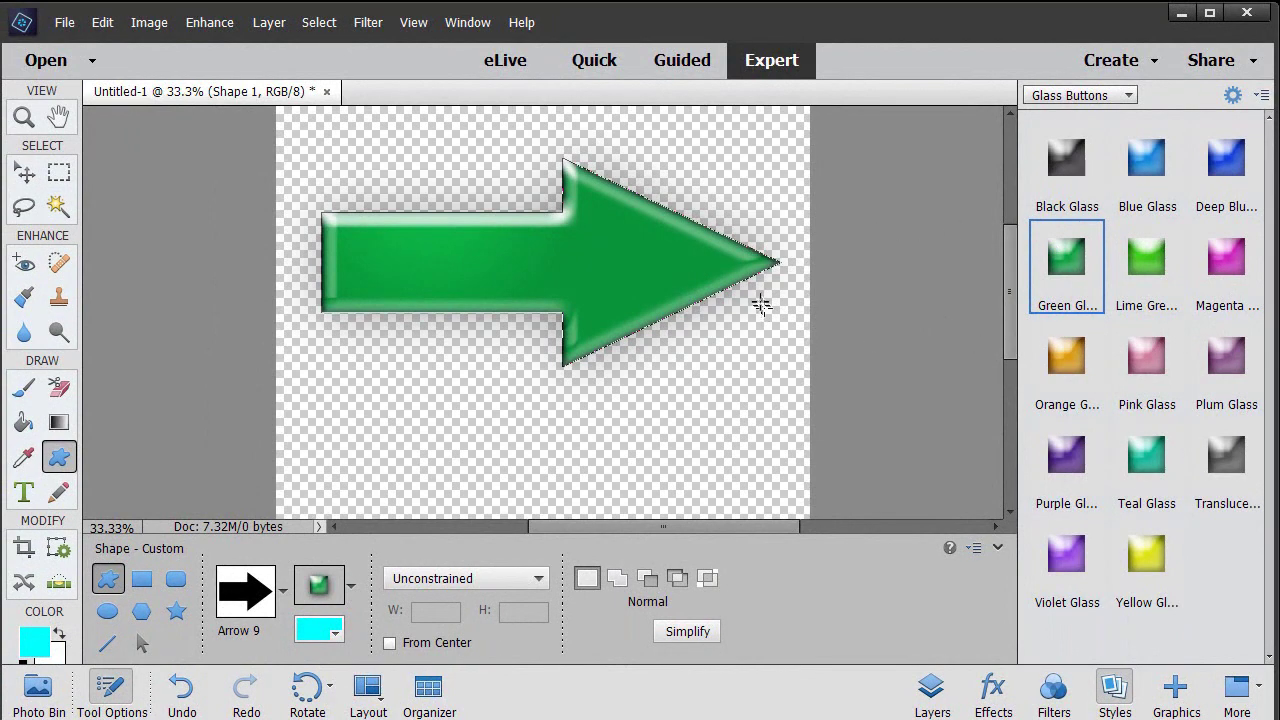
Step: Try resizing the arrow with the Move tool, cancel it, then clear its layer style
{"action": "left_click", "coordinate": [25, 175]}
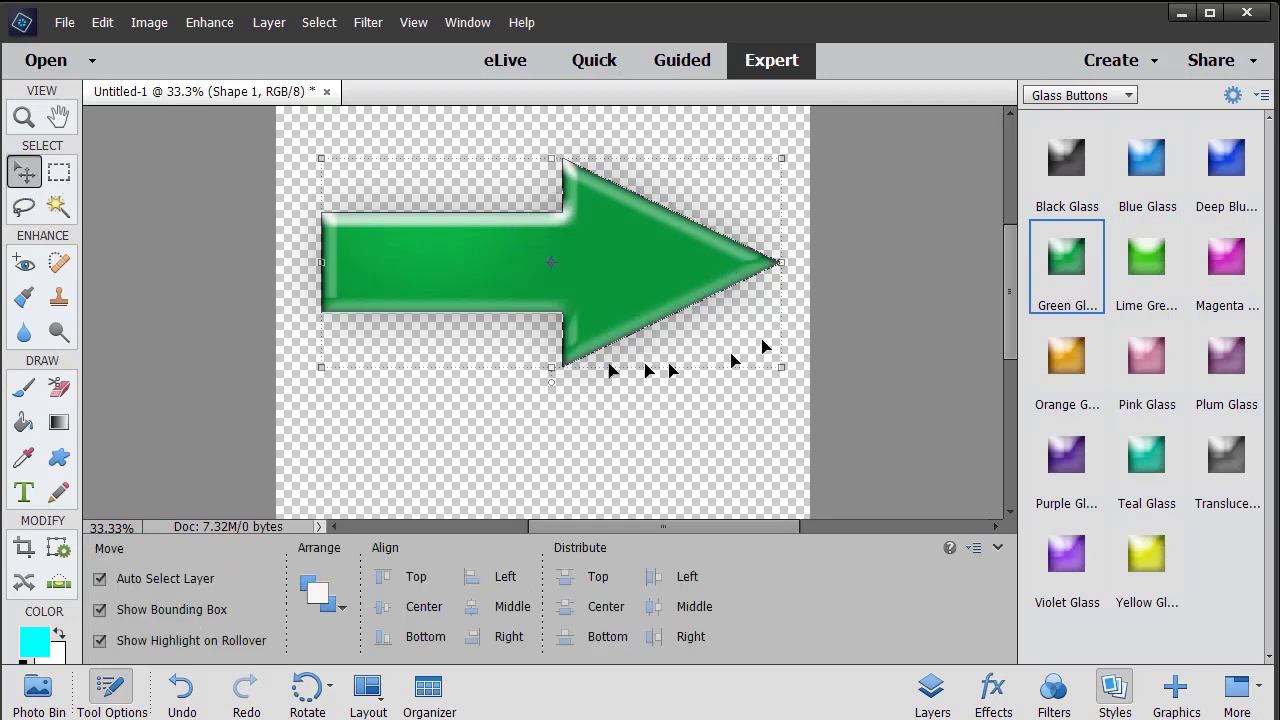
{"action": "mouse_move", "coordinate": [550, 367]}
{"action": "left_mouse_down"}
{"action": "mouse_move", "coordinate": [551, 305]}
{"action": "mouse_move", "coordinate": [551, 384]}
{"action": "left_mouse_up"}
{"action": "left_click_drag", "start_coordinate": [781, 277], "coordinate": [774, 311]}
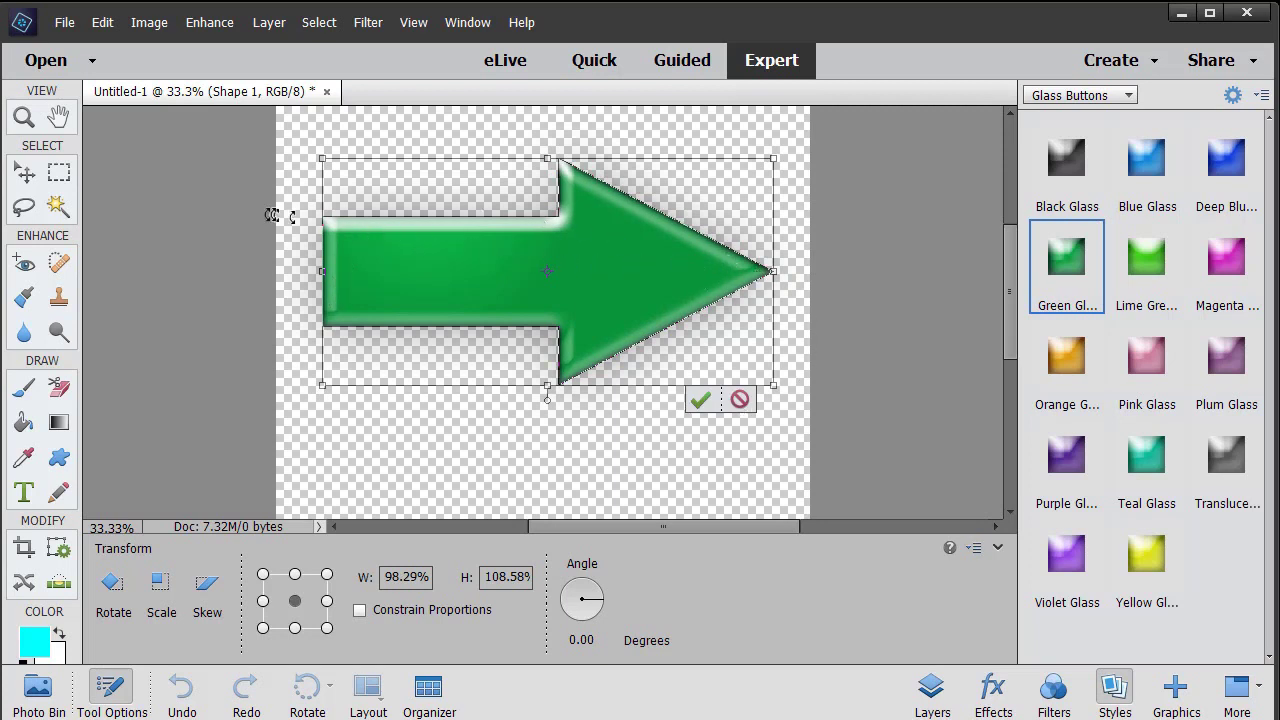
{"action": "key", "text": "Return"}
{"action": "right_click", "coordinate": [537, 256]}
{"action": "left_click", "coordinate": [612, 449]}
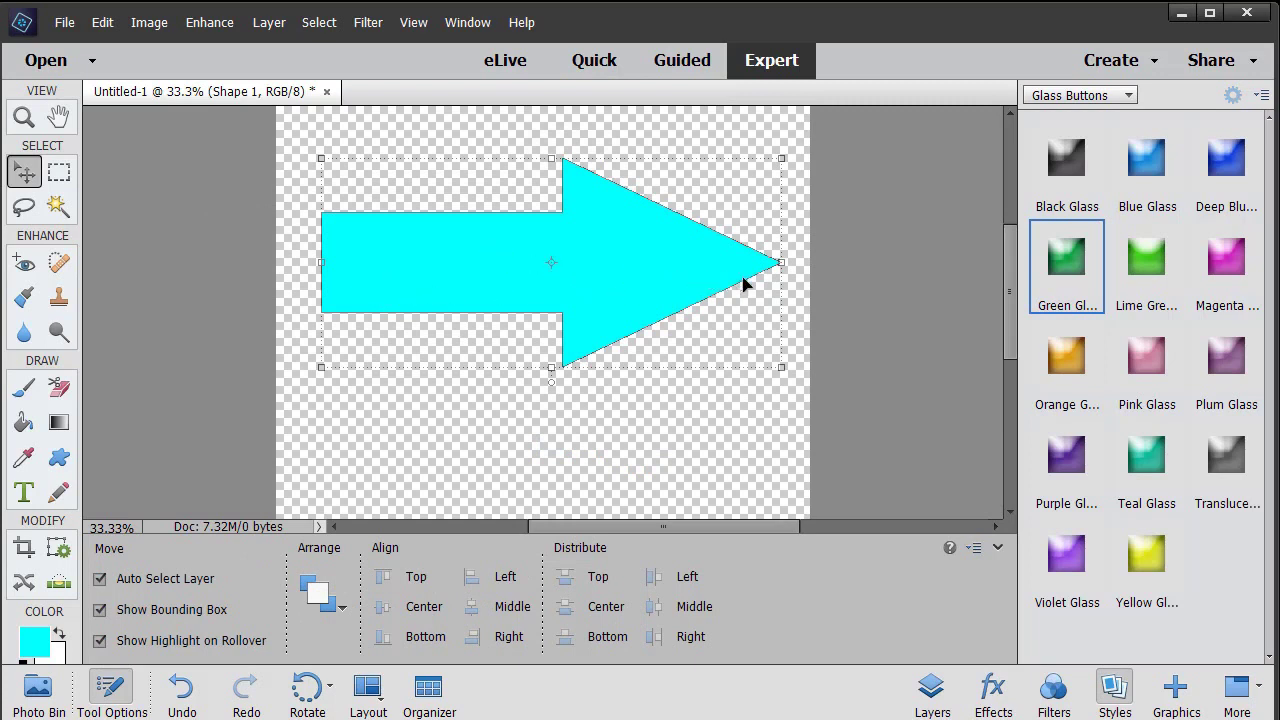
Step: Apply the Purple Glass style to the arrow and outline it with a Black Stroke
{"action": "left_click", "coordinate": [1068, 458]}
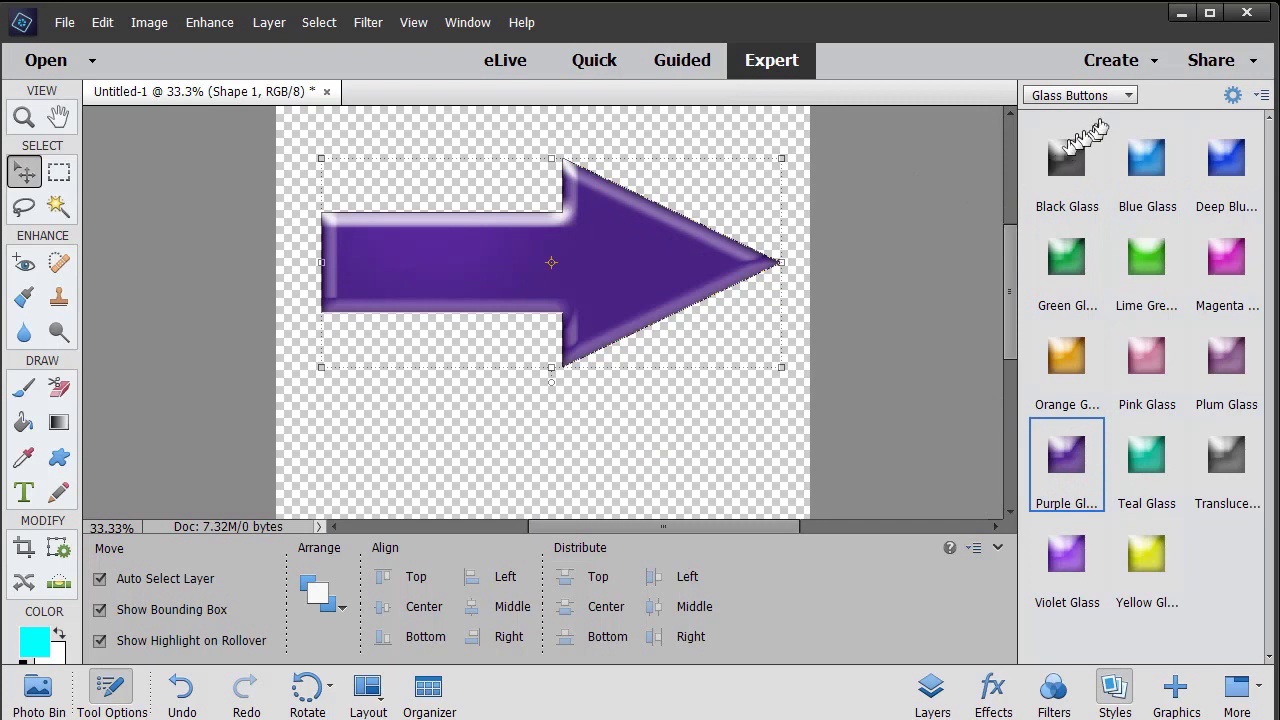
{"action": "left_click", "coordinate": [1128, 96]}
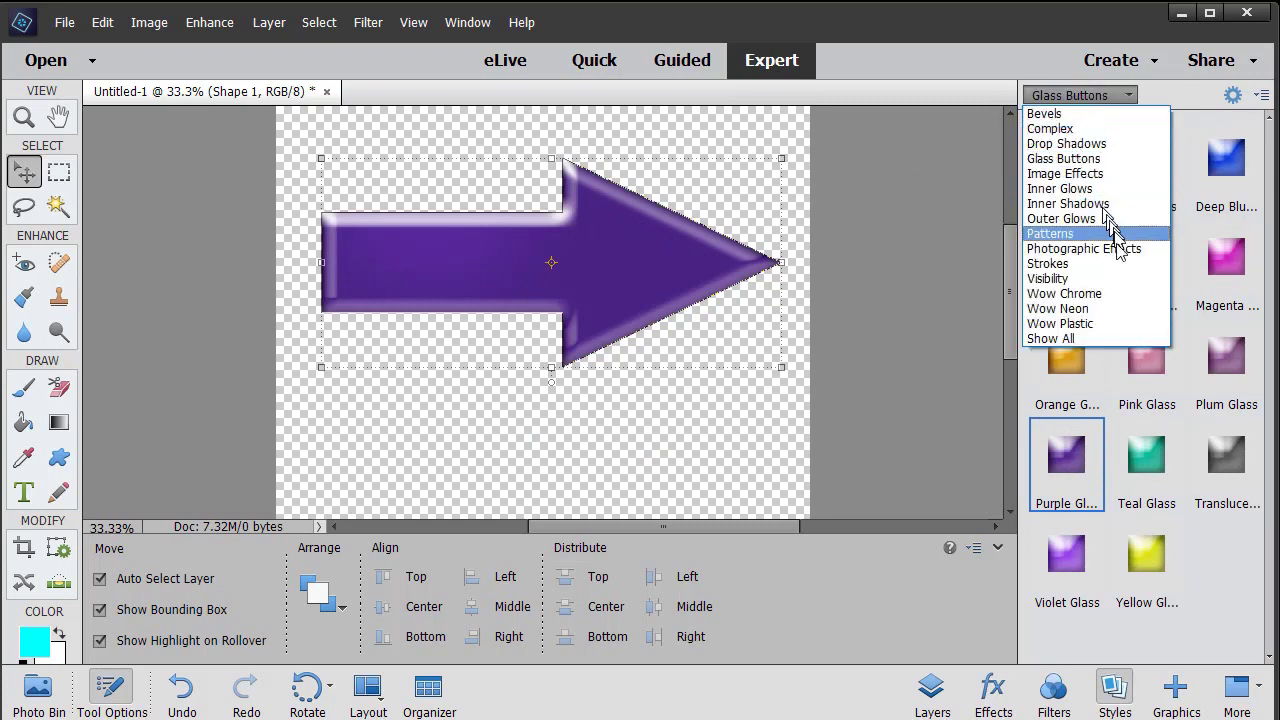
{"action": "left_click", "coordinate": [1081, 266]}
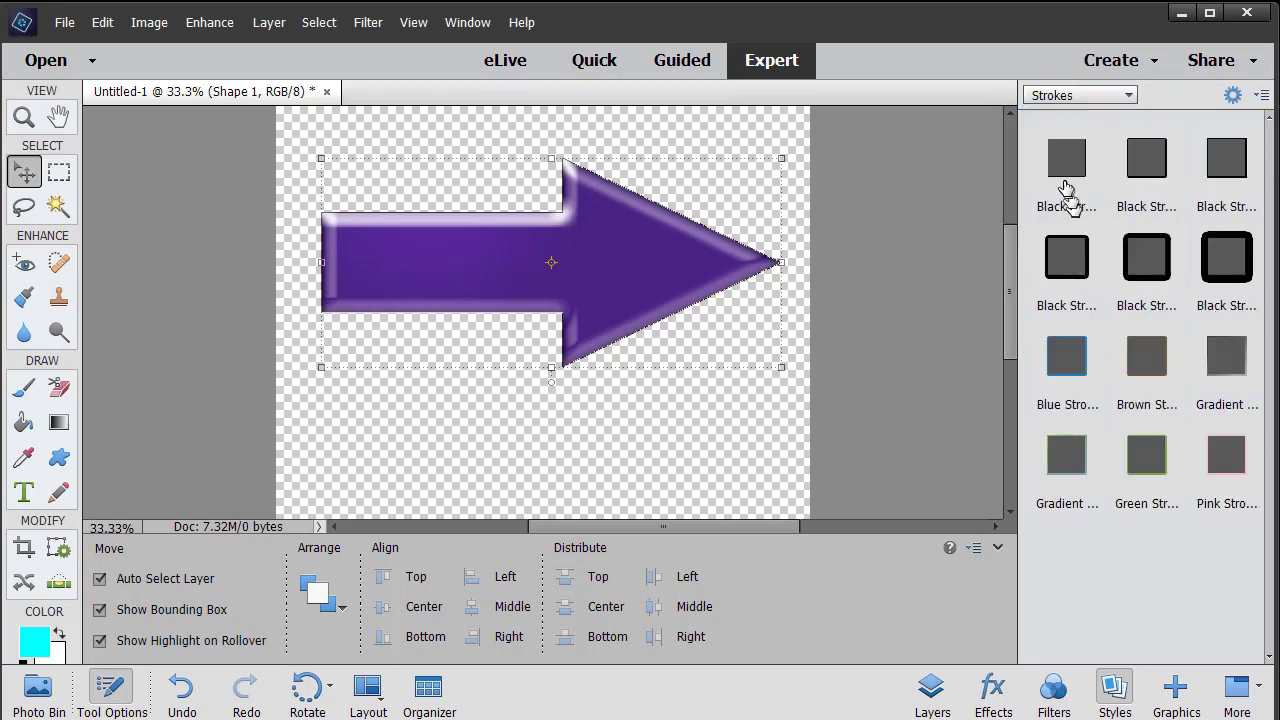
{"action": "left_click", "coordinate": [1064, 274]}
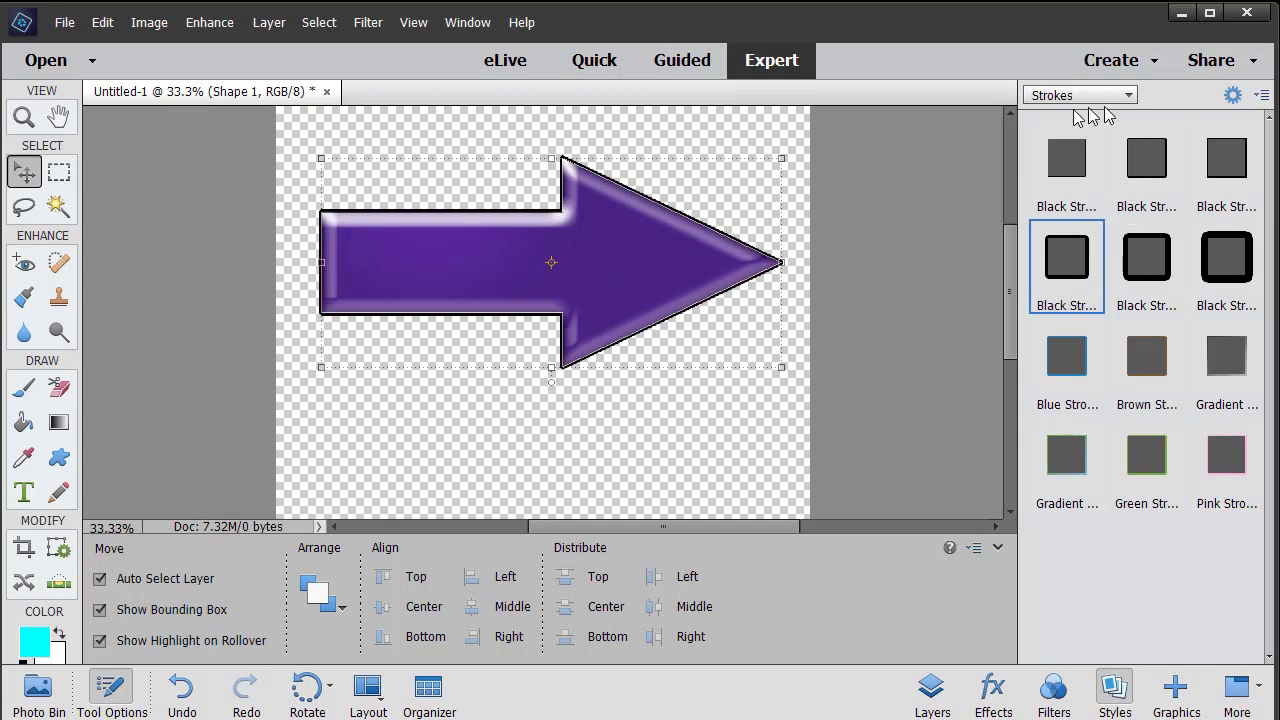
Step: In Style Settings, test the arrow's inner glow, bevel size and stroke size sliders
{"action": "left_click", "coordinate": [1234, 97]}
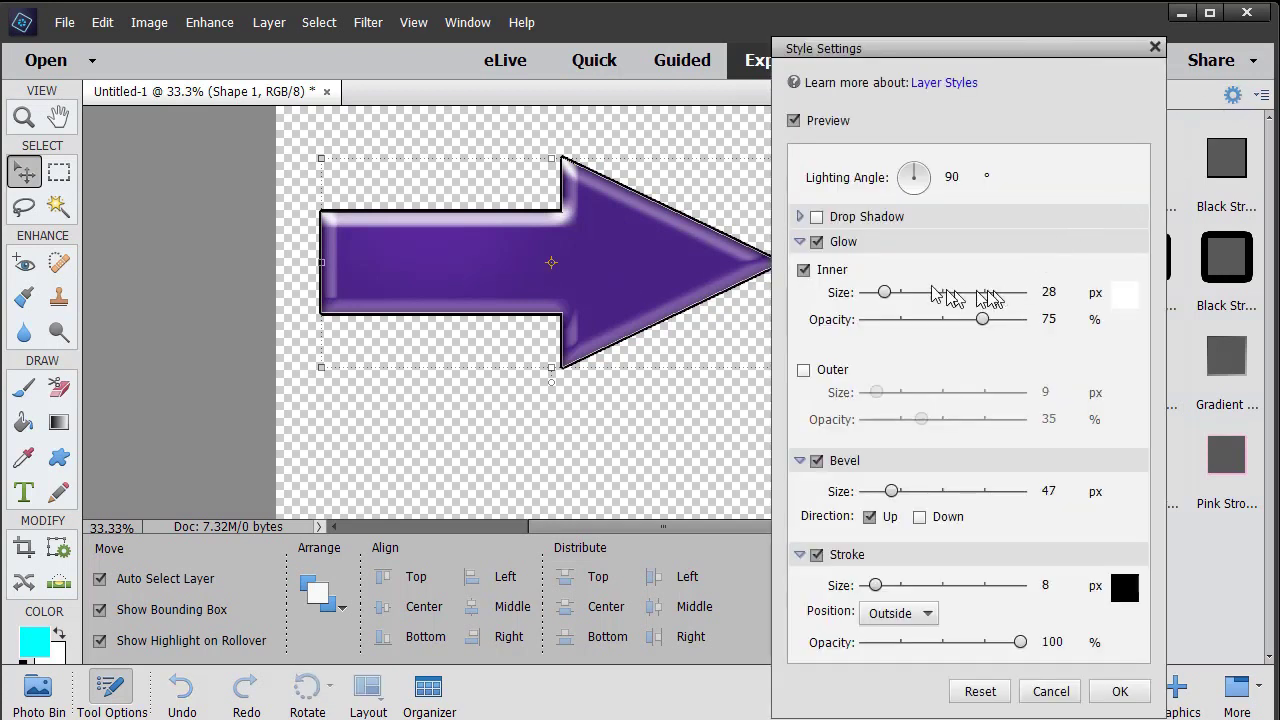
{"action": "mouse_move", "coordinate": [884, 292]}
{"action": "left_mouse_down"}
{"action": "mouse_move", "coordinate": [1017, 292]}
{"action": "mouse_move", "coordinate": [903, 293]}
{"action": "left_mouse_up"}
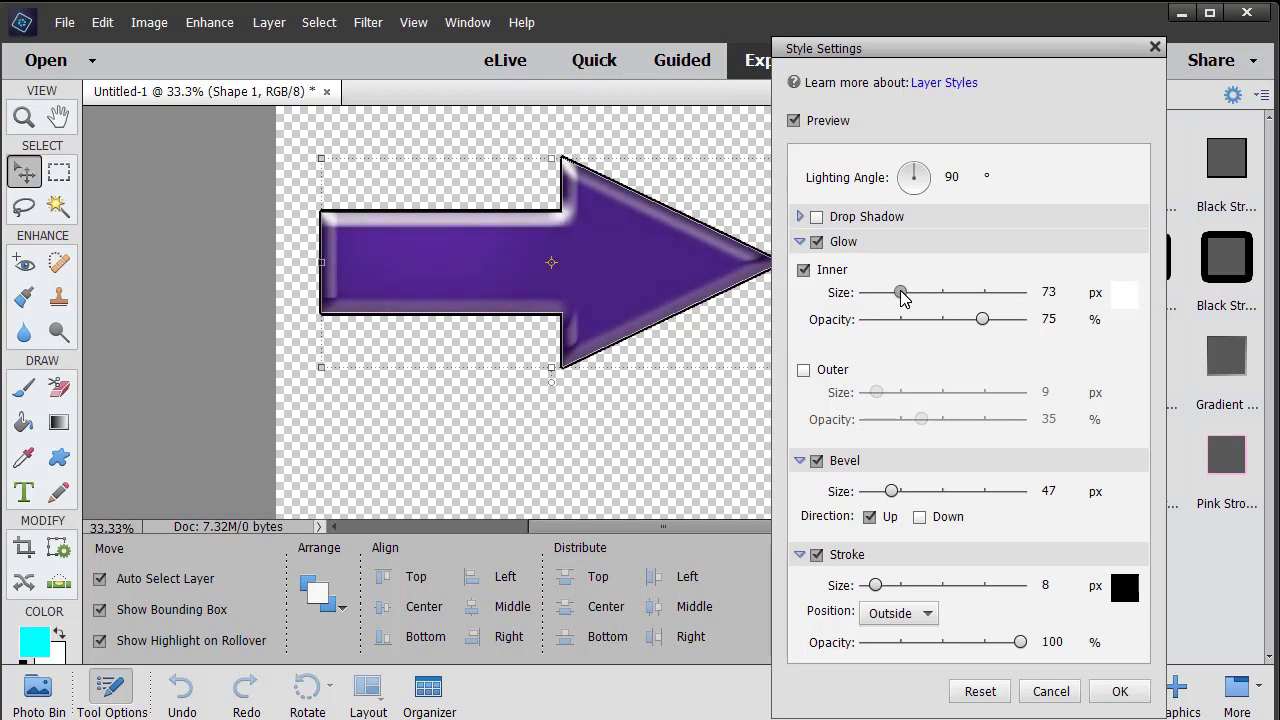
{"action": "mouse_move", "coordinate": [891, 491]}
{"action": "left_mouse_down"}
{"action": "mouse_move", "coordinate": [929, 491]}
{"action": "mouse_move", "coordinate": [893, 491]}
{"action": "left_mouse_up"}
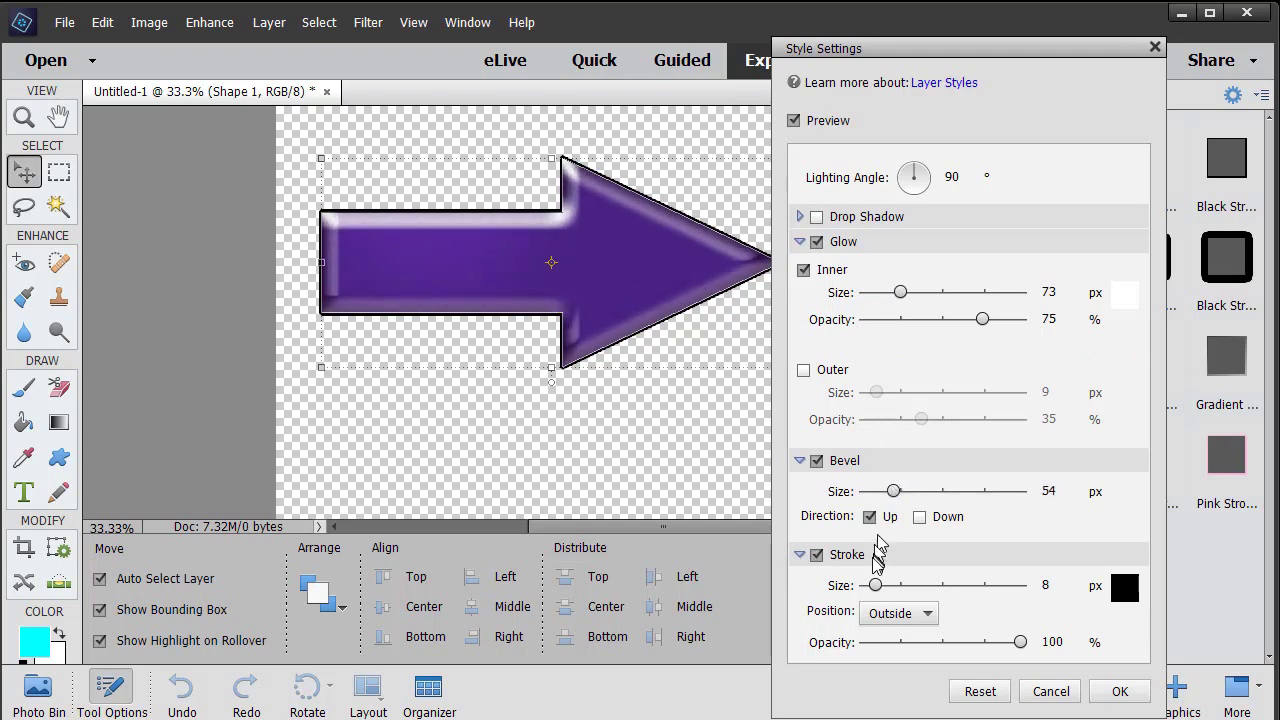
{"action": "mouse_move", "coordinate": [878, 585]}
{"action": "left_mouse_down"}
{"action": "mouse_move", "coordinate": [925, 585]}
{"action": "mouse_move", "coordinate": [882, 586]}
{"action": "left_mouse_up"}
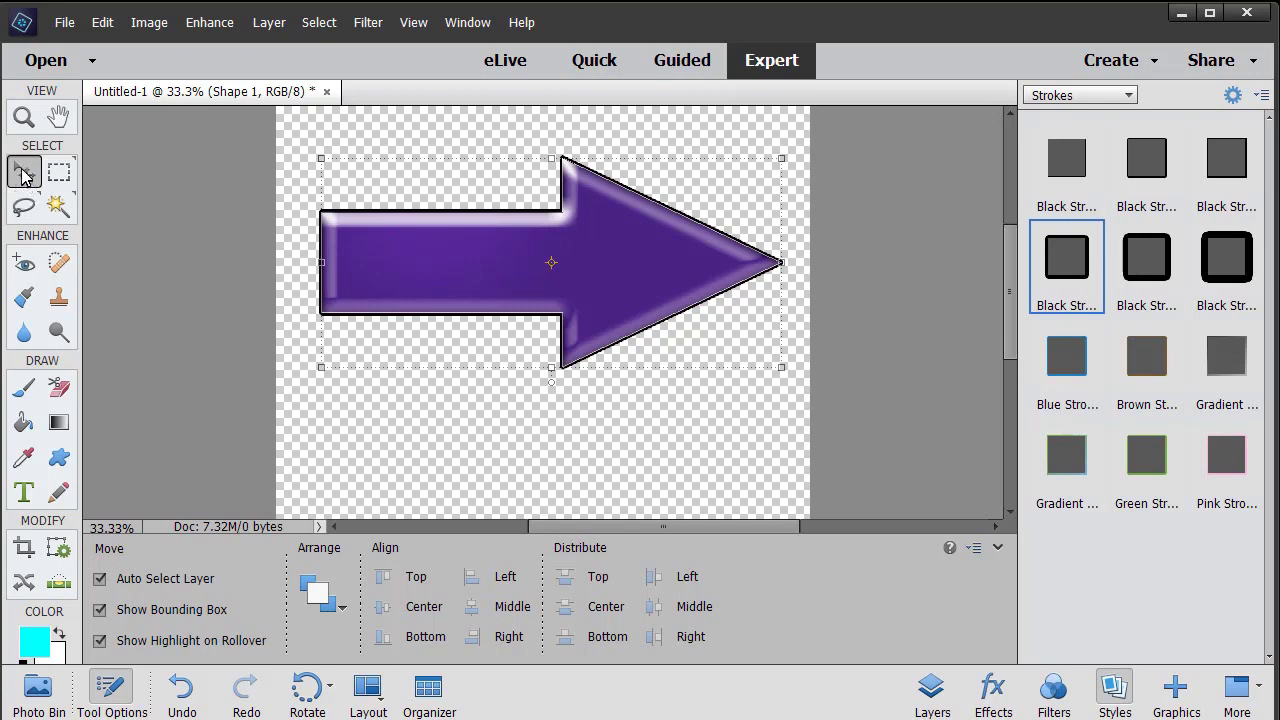
Step: Clear the arrow's layer styles and tint it lavender with the Purple Tone photographic effect
{"action": "right_click", "coordinate": [531, 250]}
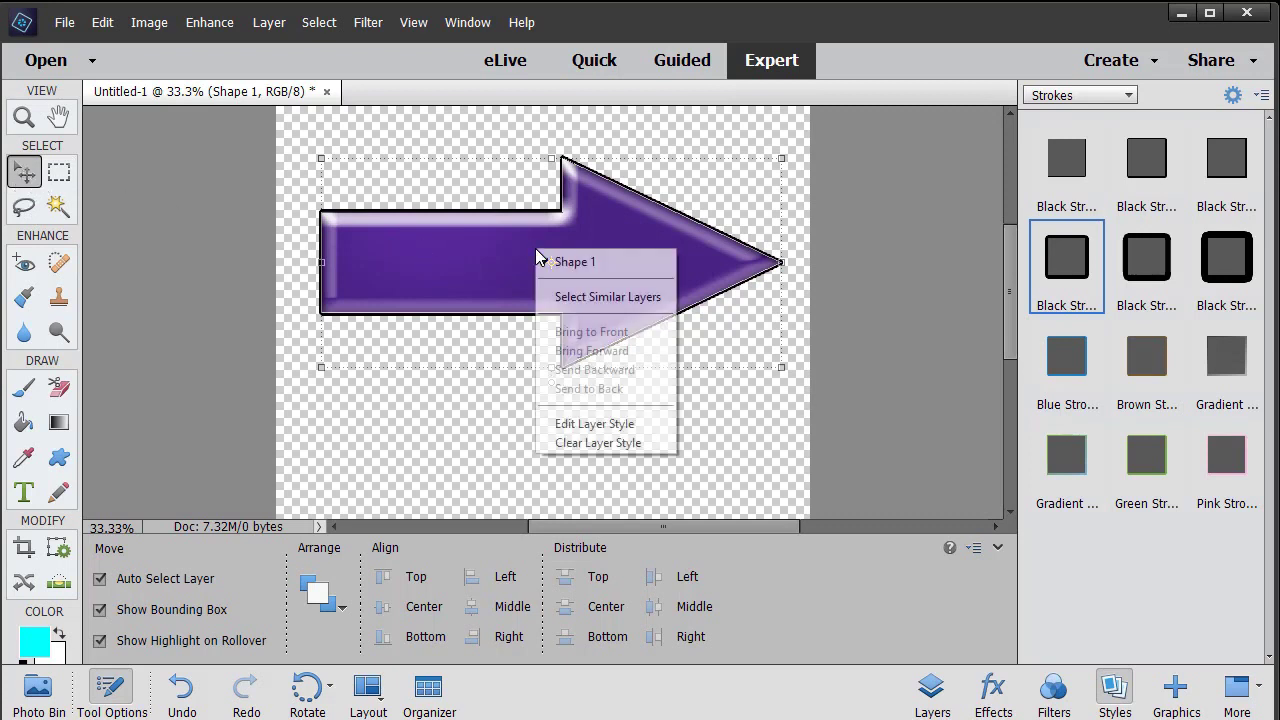
{"action": "left_click", "coordinate": [636, 446]}
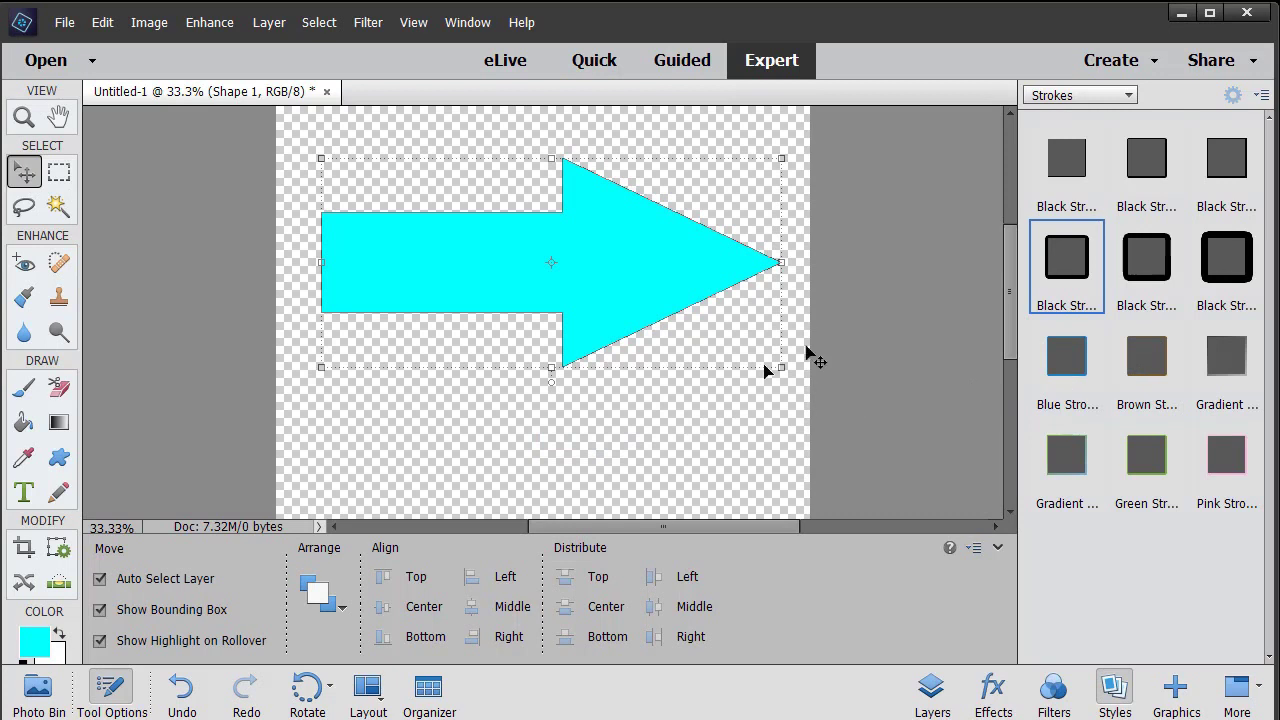
{"action": "left_click", "coordinate": [1130, 95]}
{"action": "left_click", "coordinate": [1120, 248]}
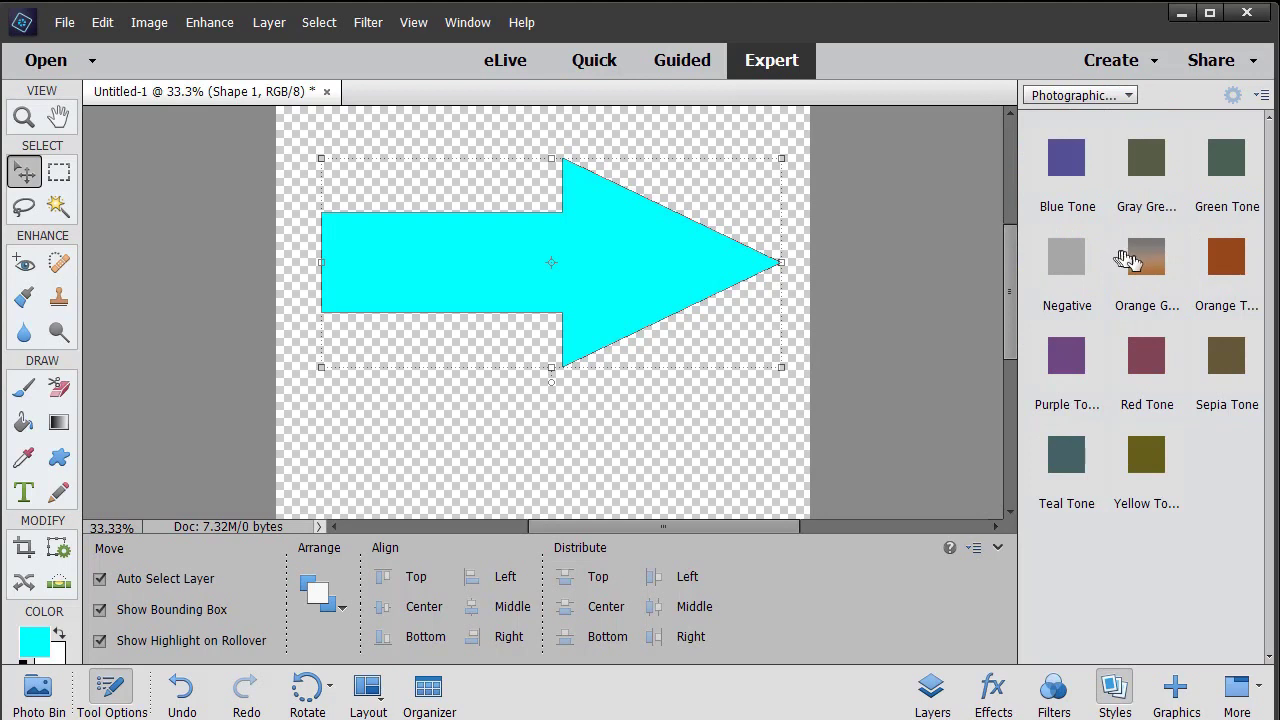
{"action": "left_click", "coordinate": [1068, 365]}
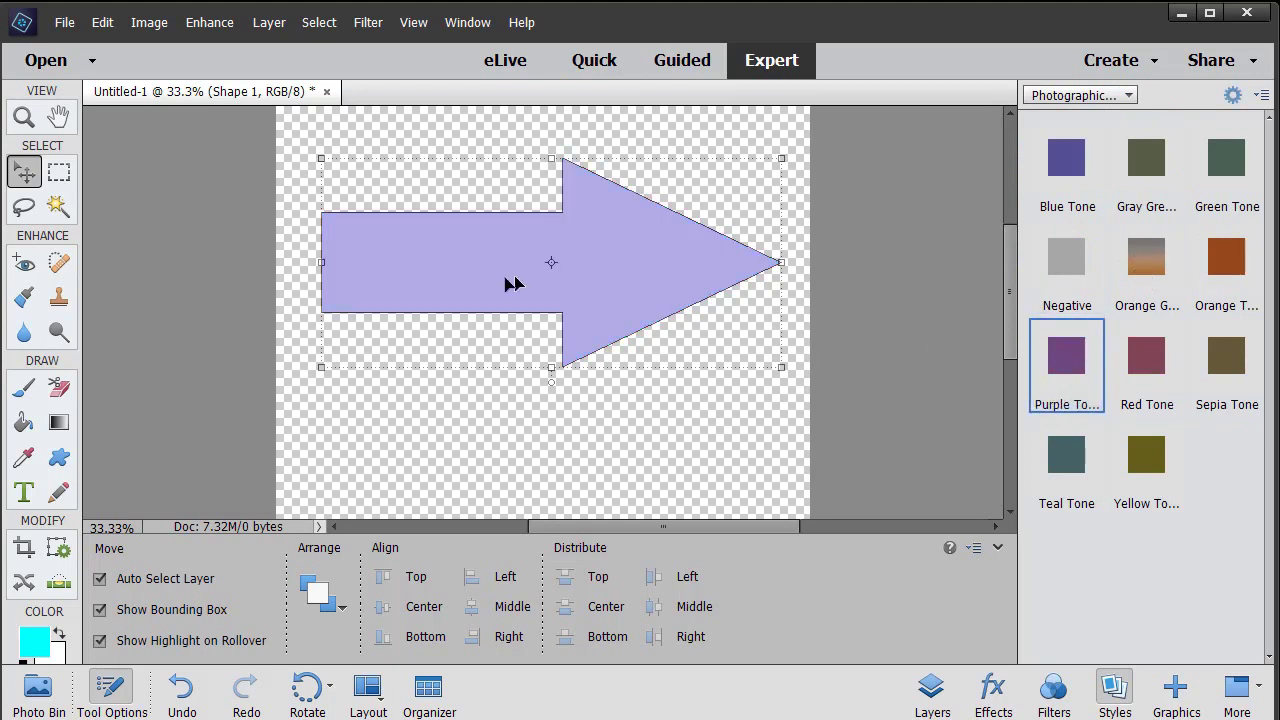
{"action": "left_click", "coordinate": [1134, 98]}
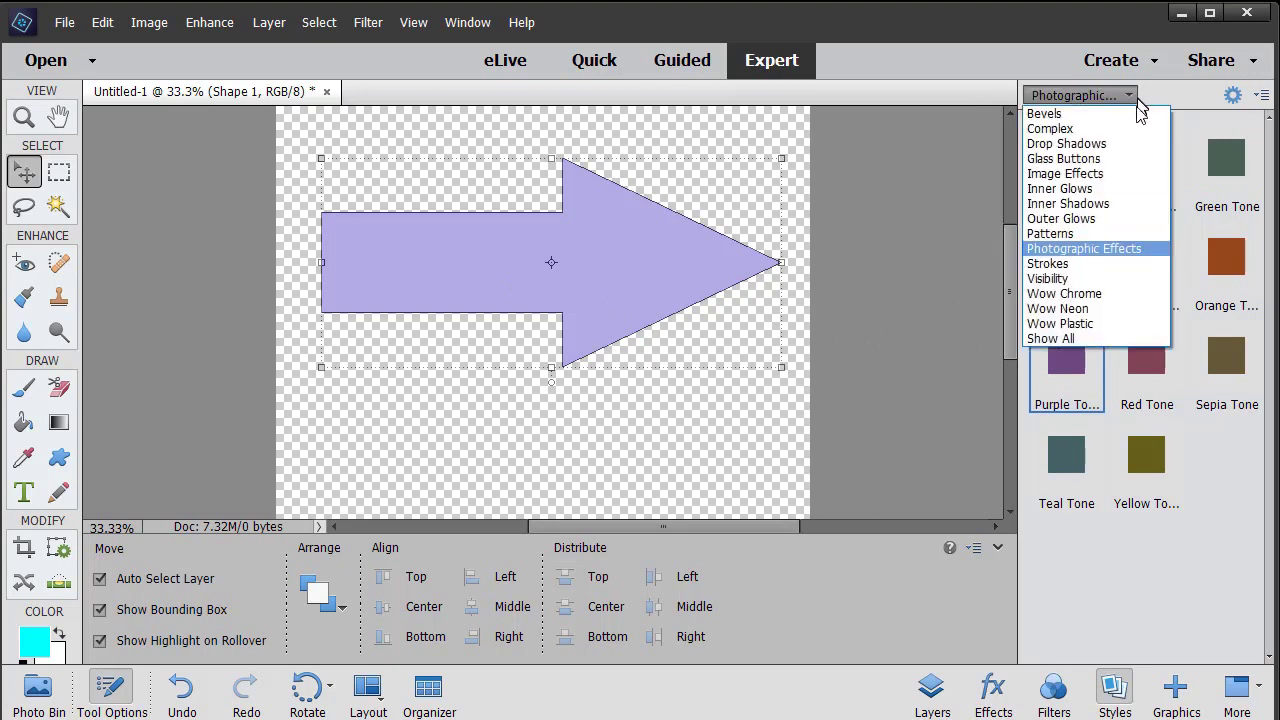
Step: Apply the Simple Inner bevel to the arrow with a 48 px bevel size
{"action": "left_click", "coordinate": [1086, 114]}
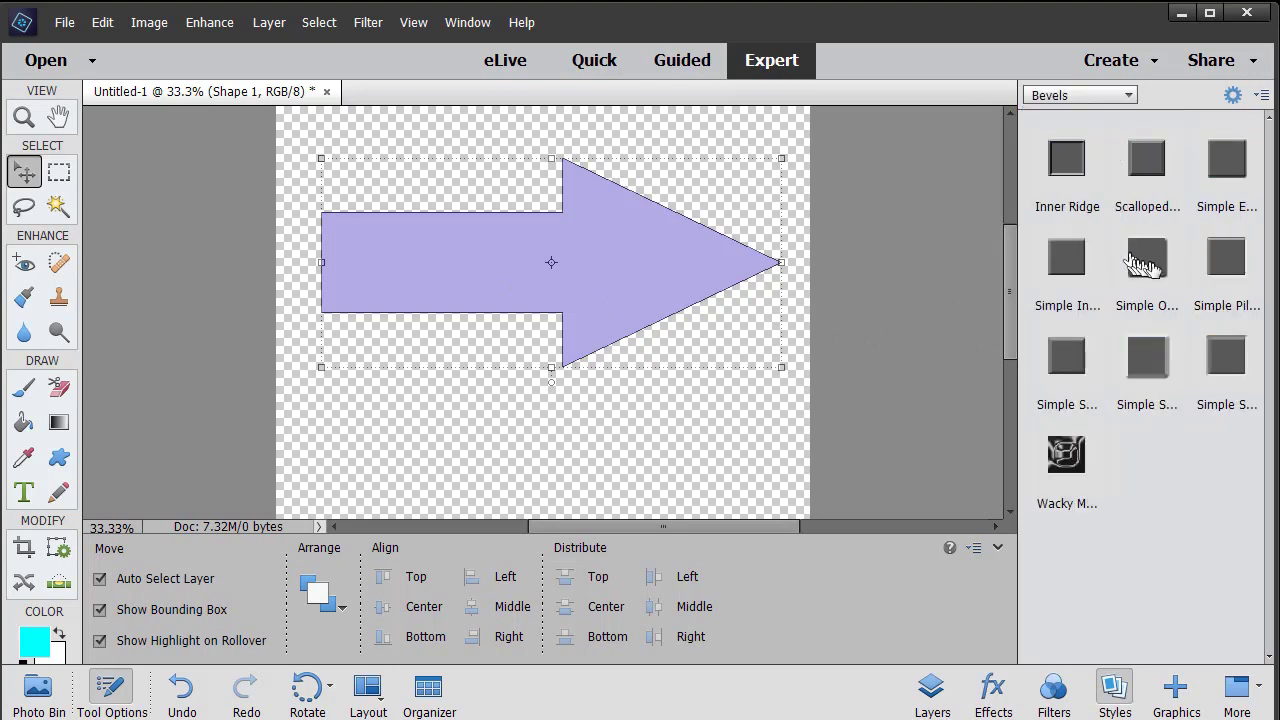
{"action": "left_click", "coordinate": [1070, 268]}
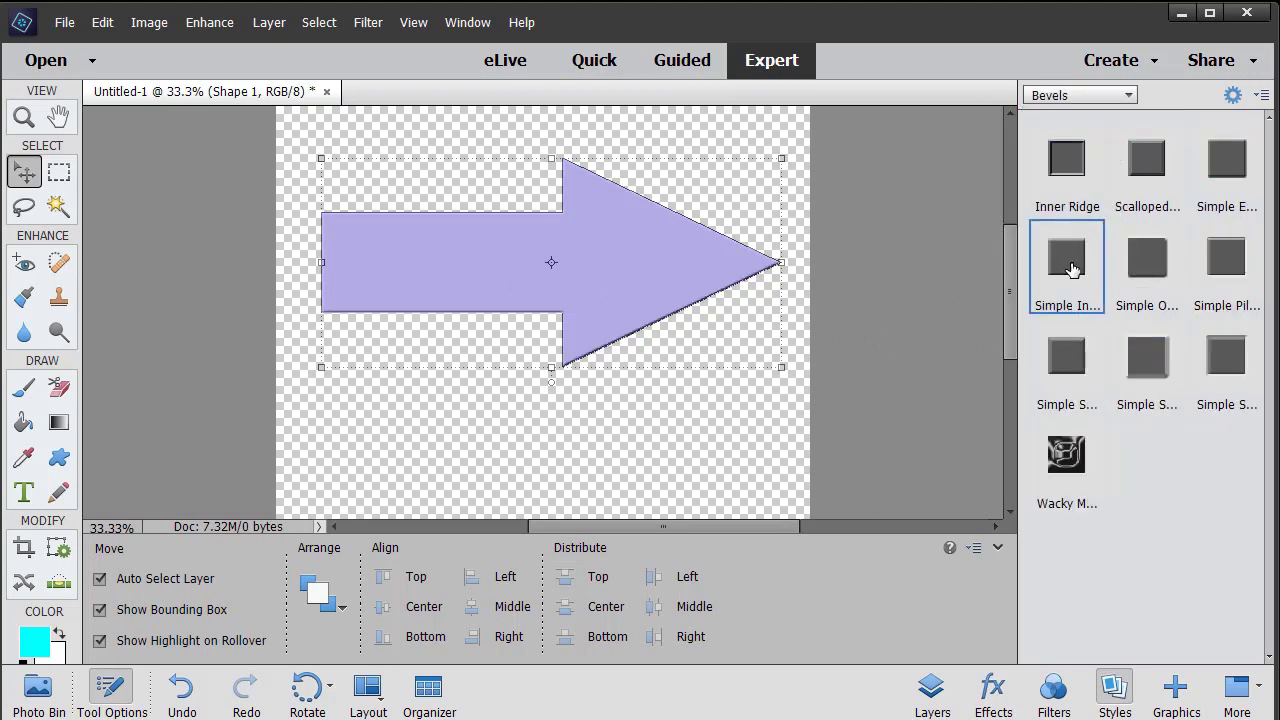
{"action": "left_click", "coordinate": [1233, 96]}
{"action": "left_click_drag", "start_coordinate": [880, 297], "coordinate": [890, 298]}
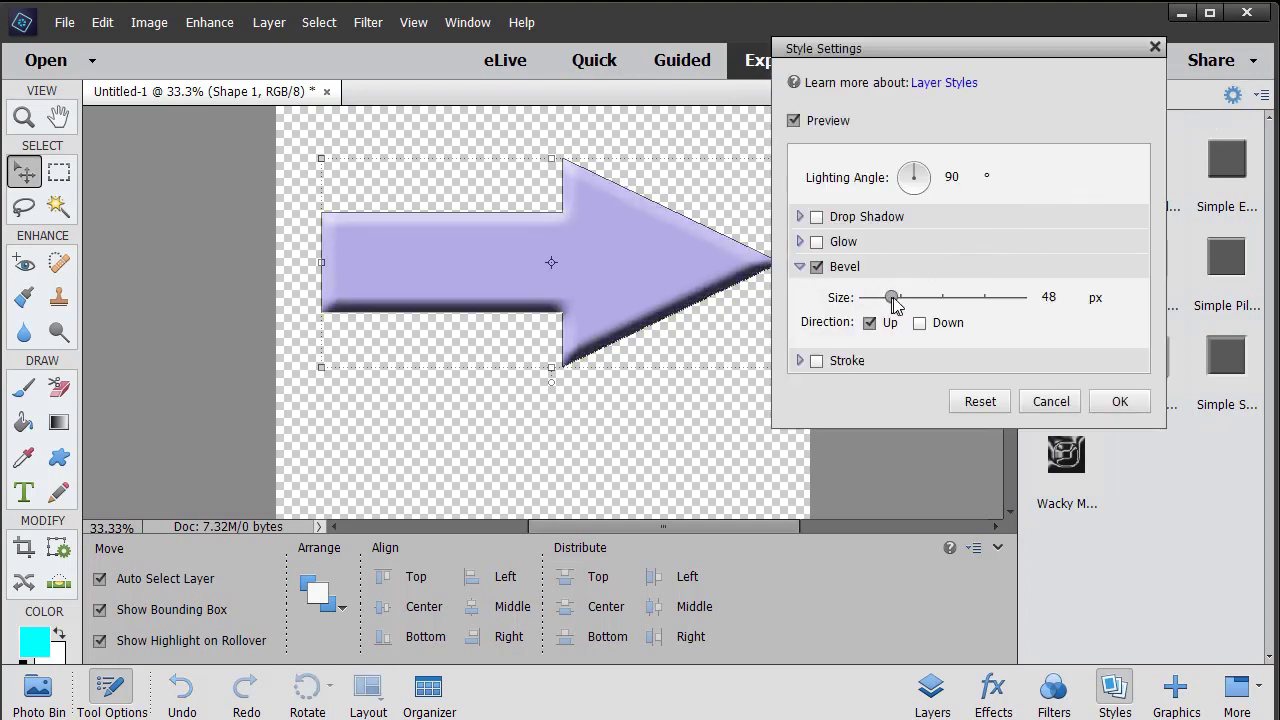
{"action": "left_click", "coordinate": [1117, 402]}
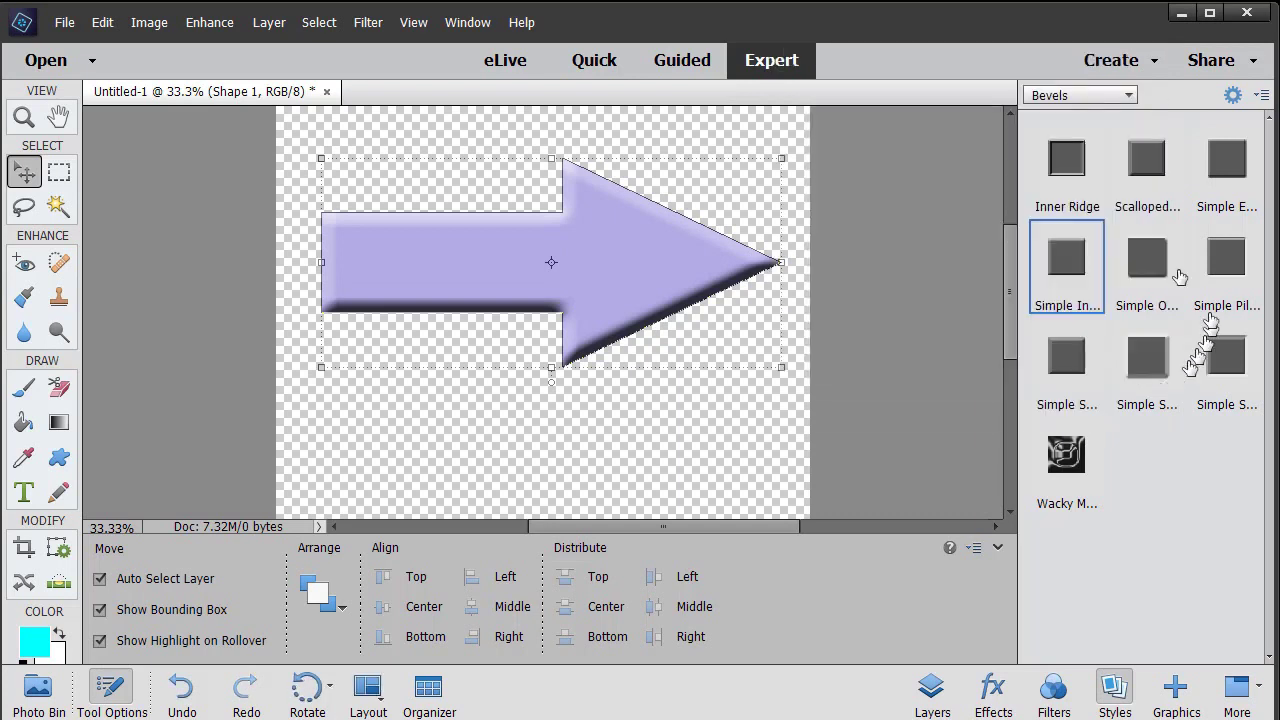
Step: Outline the arrow with a Black Stroke and deselect the shape
{"action": "left_click", "coordinate": [1134, 96]}
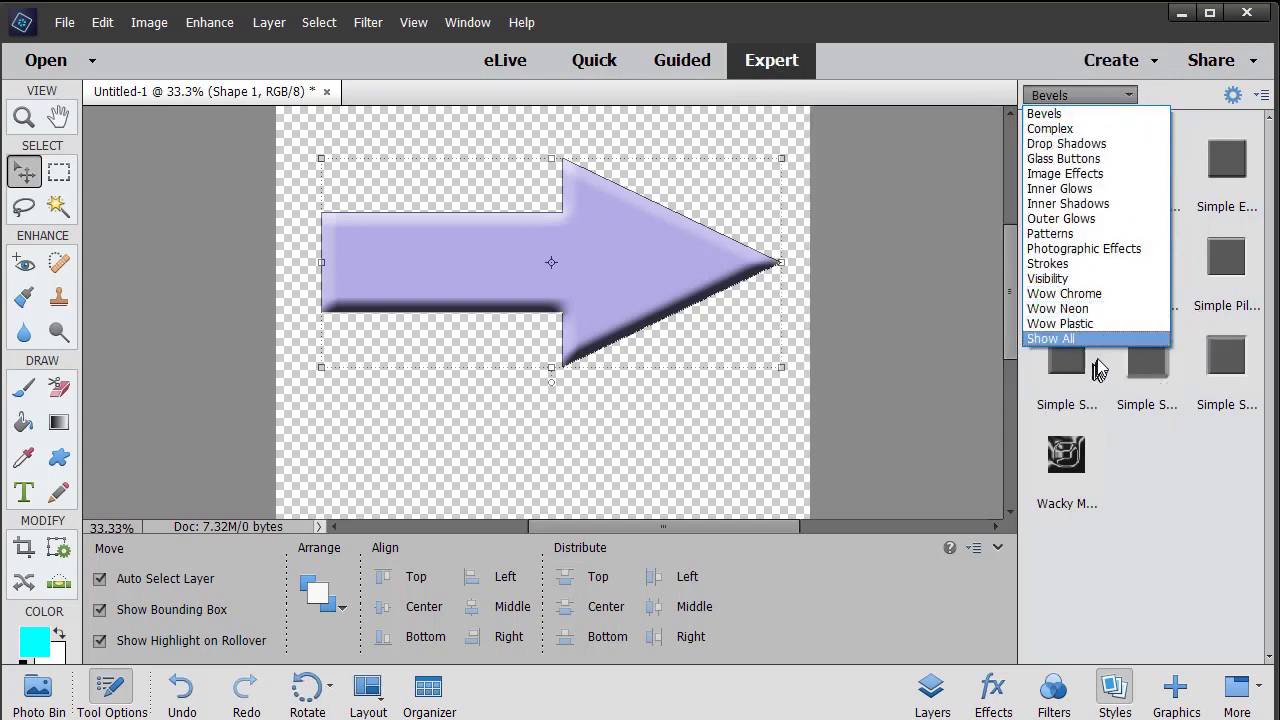
{"action": "left_click", "coordinate": [1080, 264]}
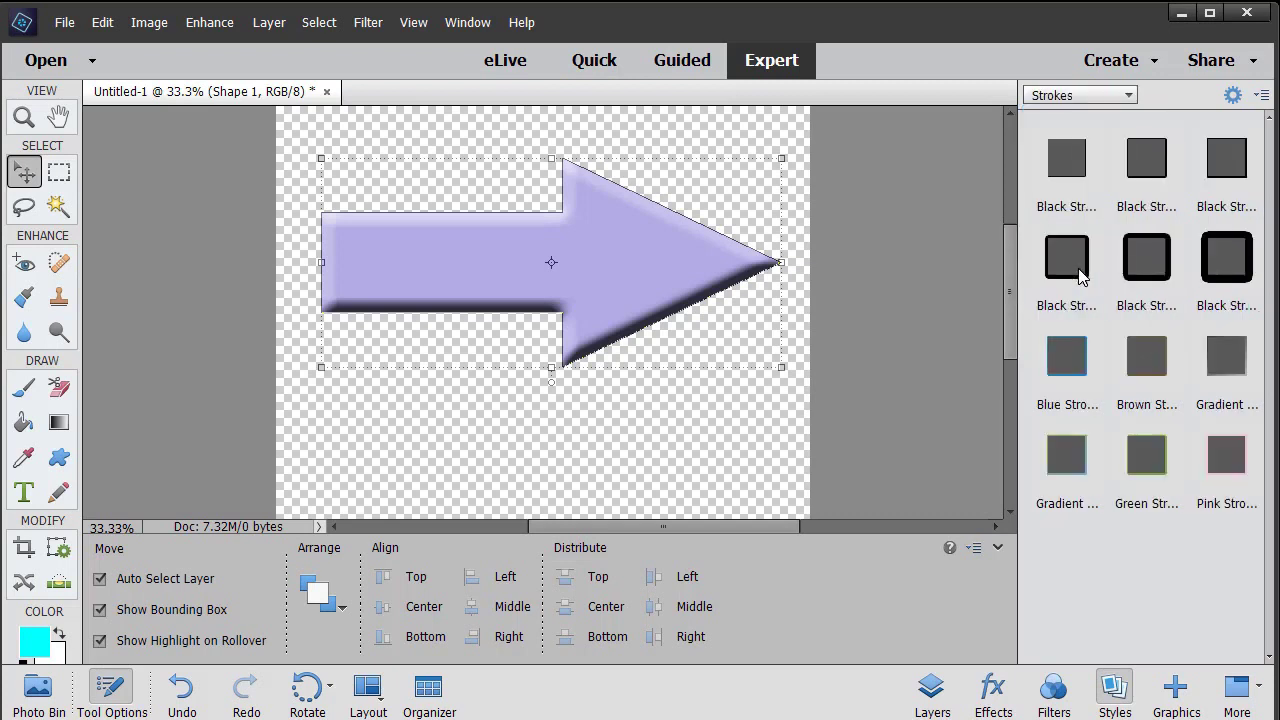
{"action": "left_click", "coordinate": [1067, 260]}
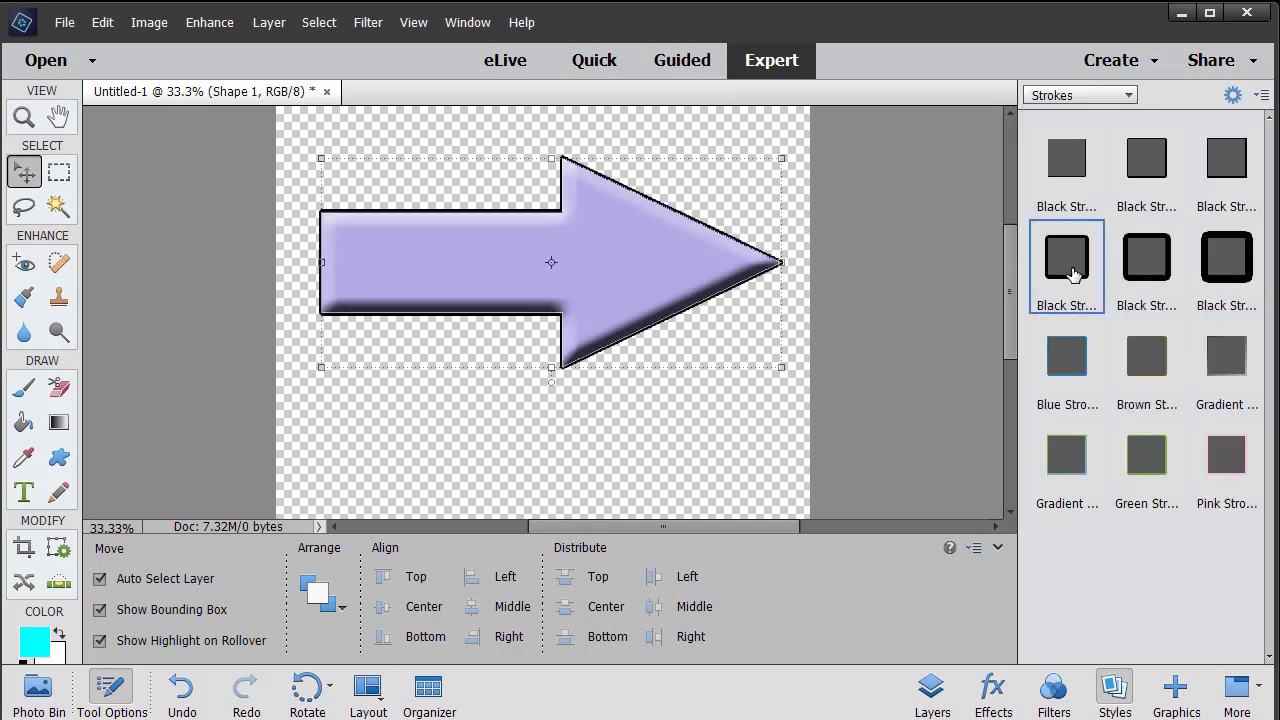
{"action": "left_click", "coordinate": [706, 437]}
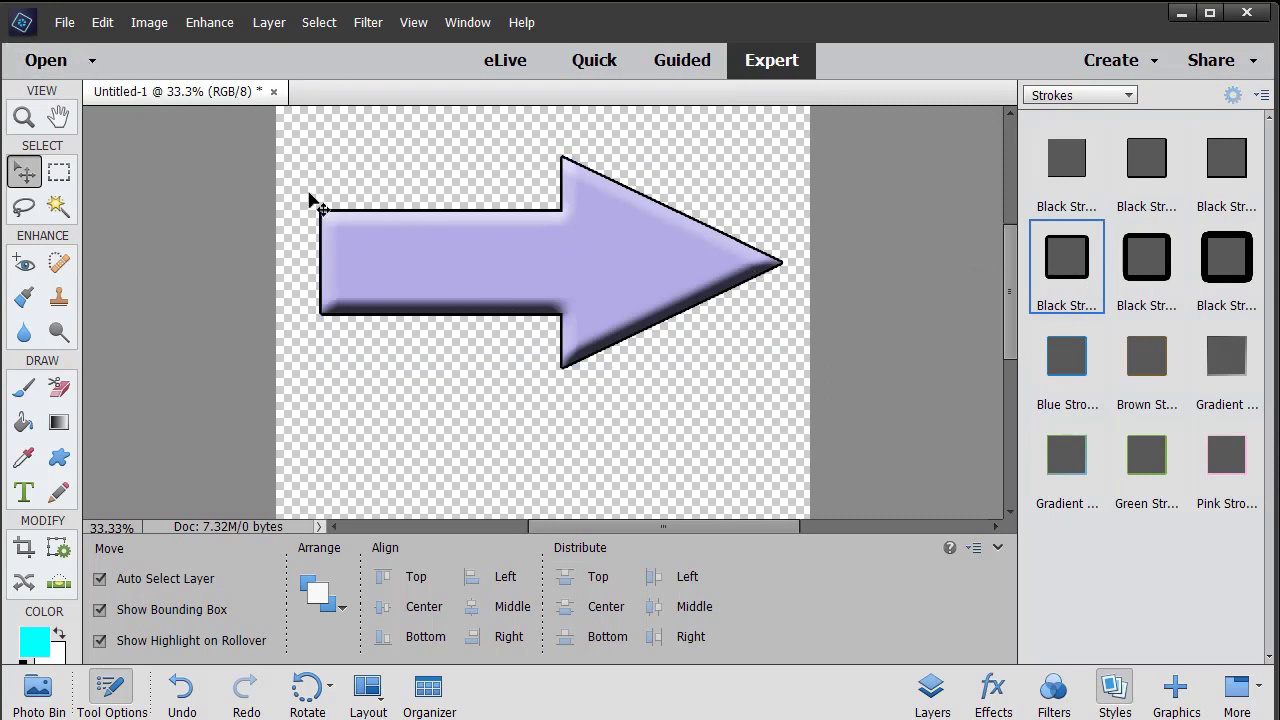
Step: Save the image as PNG file arrow.png, accepting the default PNG Options
{"action": "left_click", "coordinate": [67, 24]}
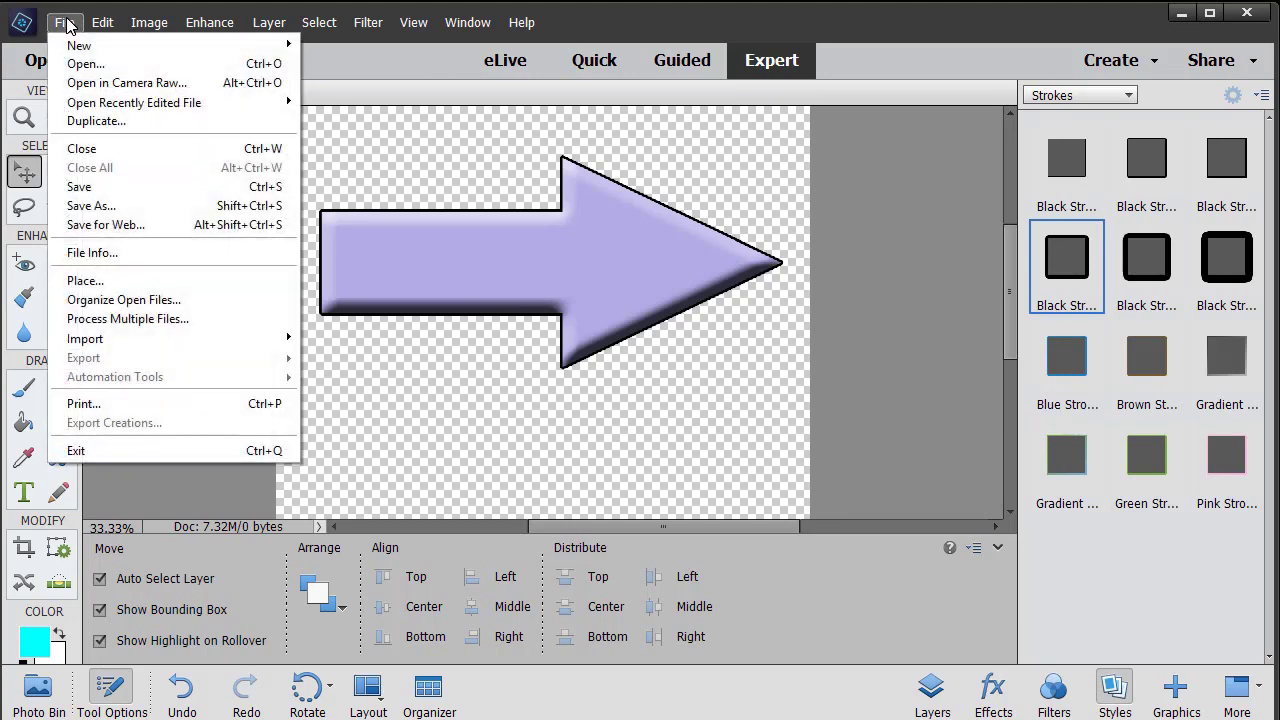
{"action": "left_click", "coordinate": [107, 208]}
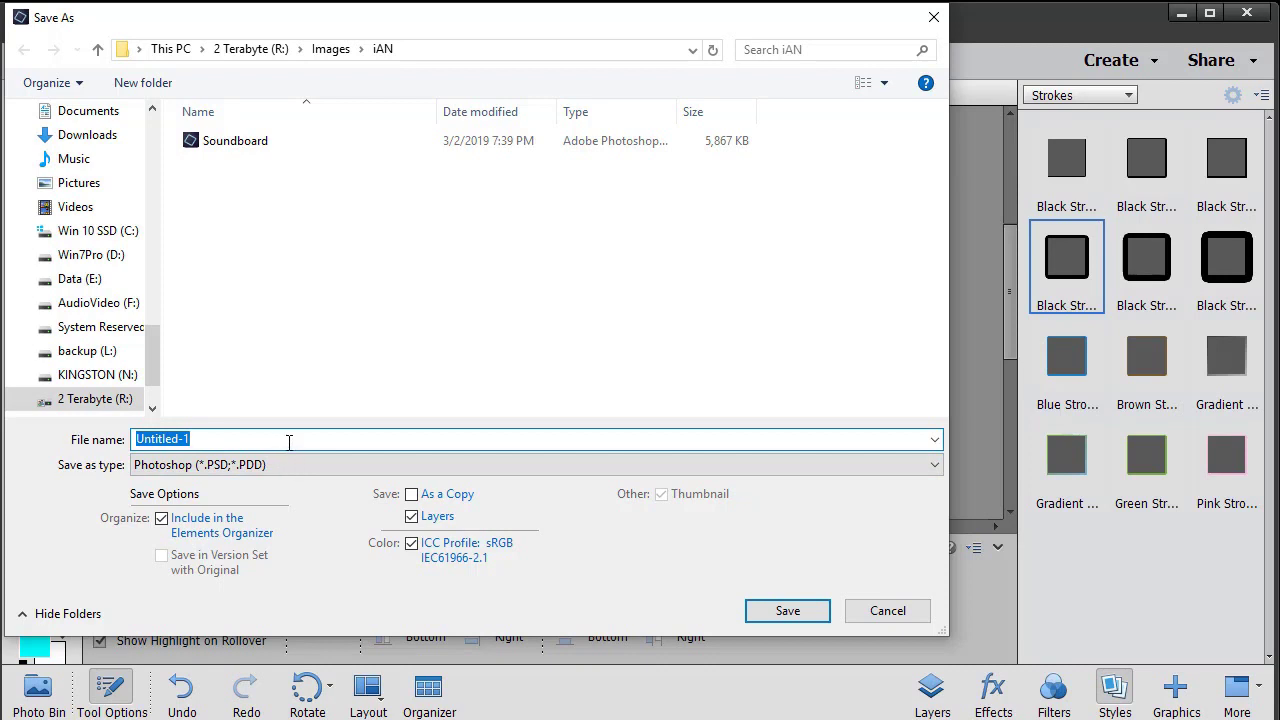
{"action": "left_click", "coordinate": [936, 466]}
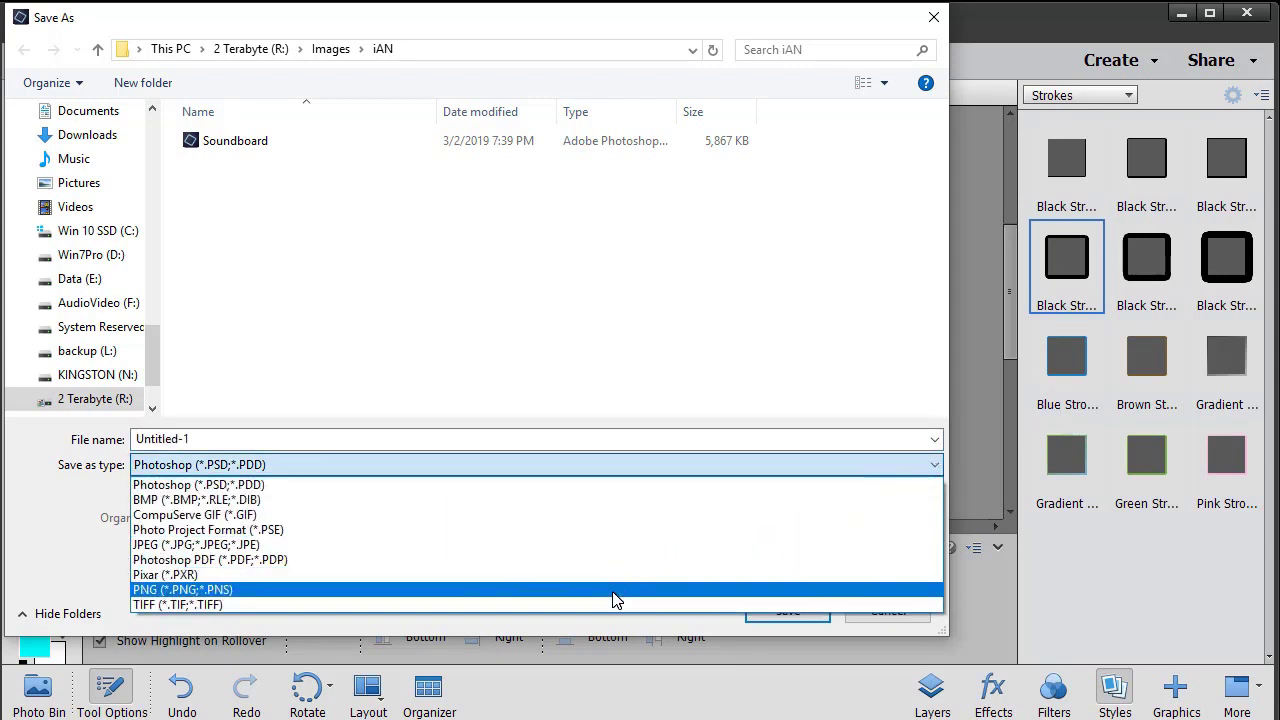
{"action": "left_click", "coordinate": [615, 598]}
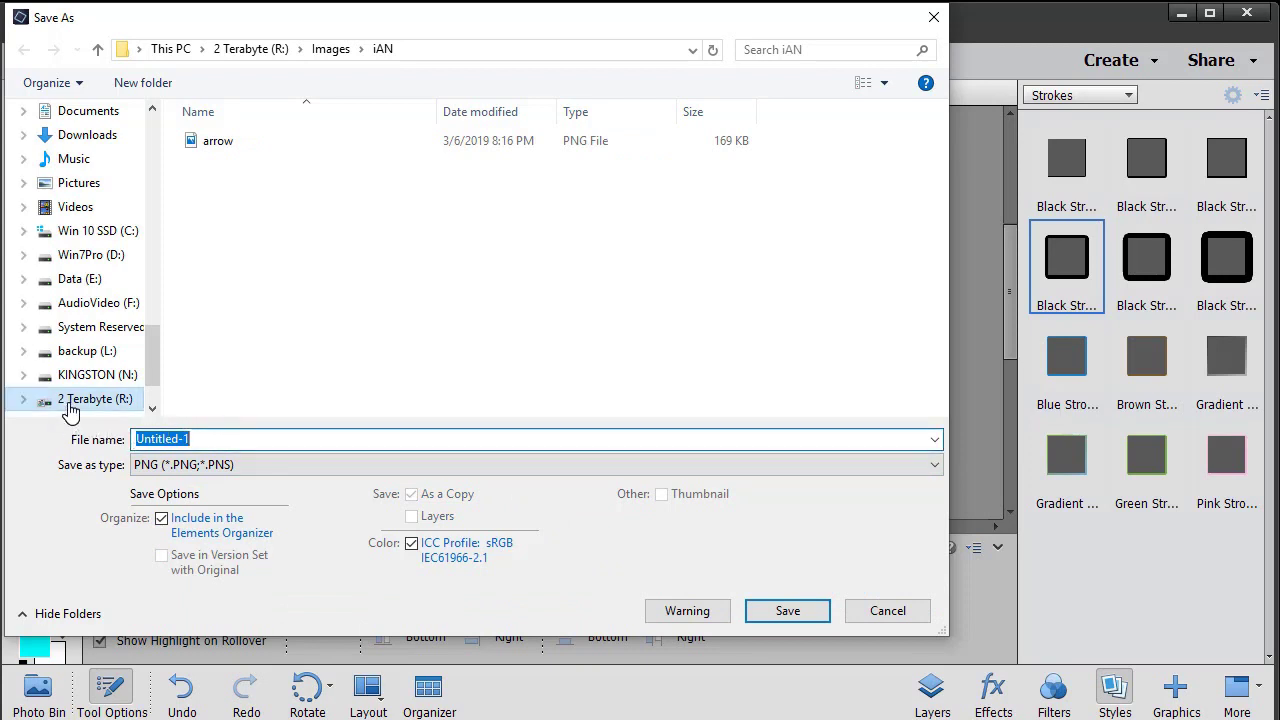
{"action": "type", "text": "arrow"}
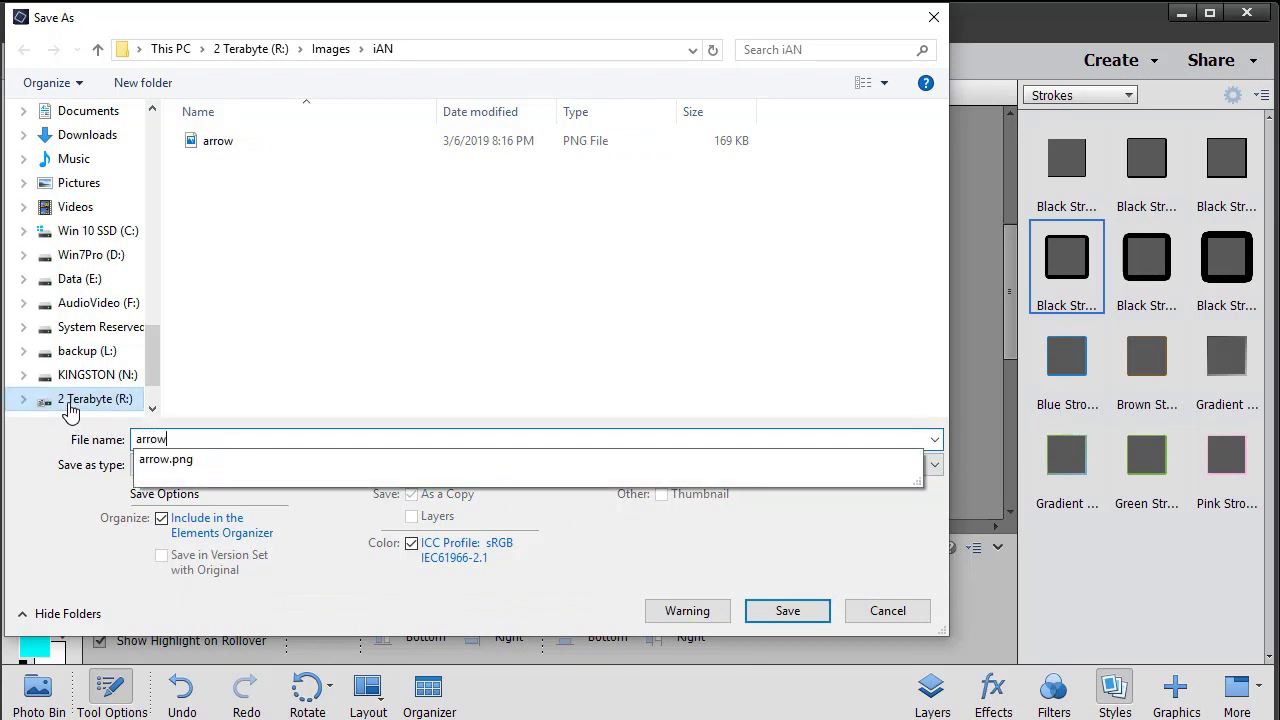
{"action": "type", "text": "2"}
{"action": "key", "text": "Return"}
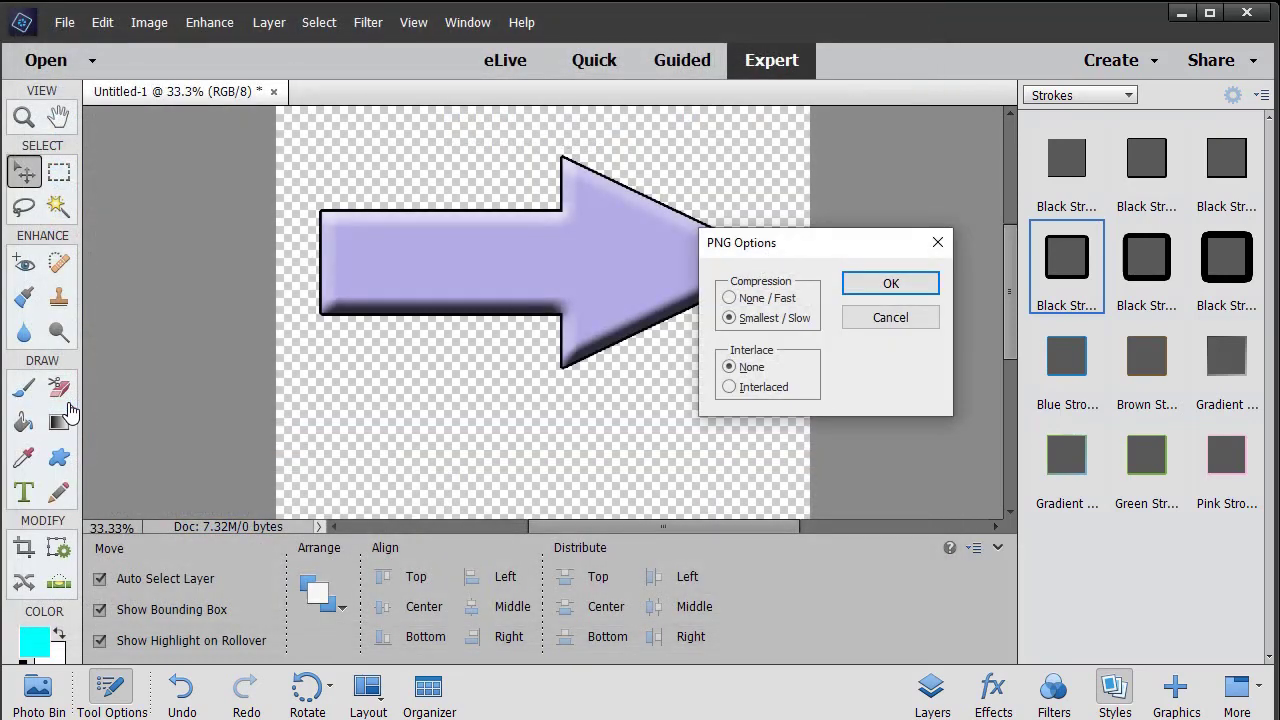
{"action": "left_click", "coordinate": [888, 280]}
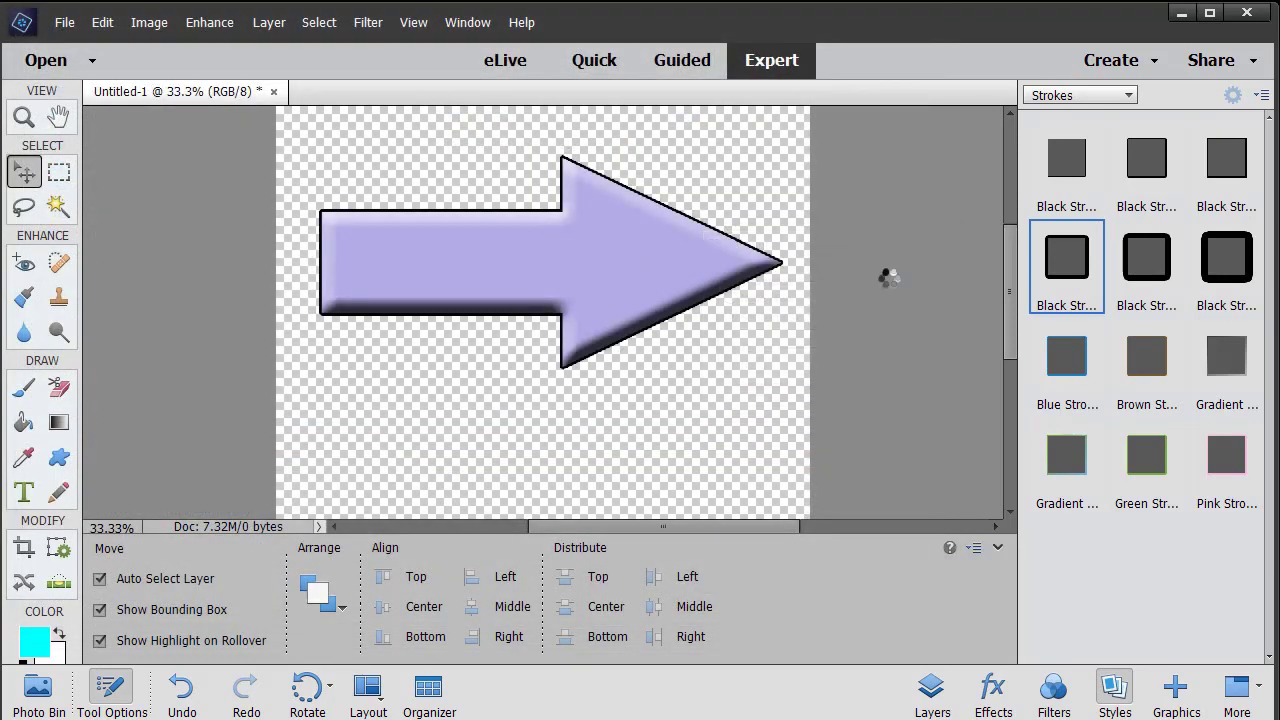